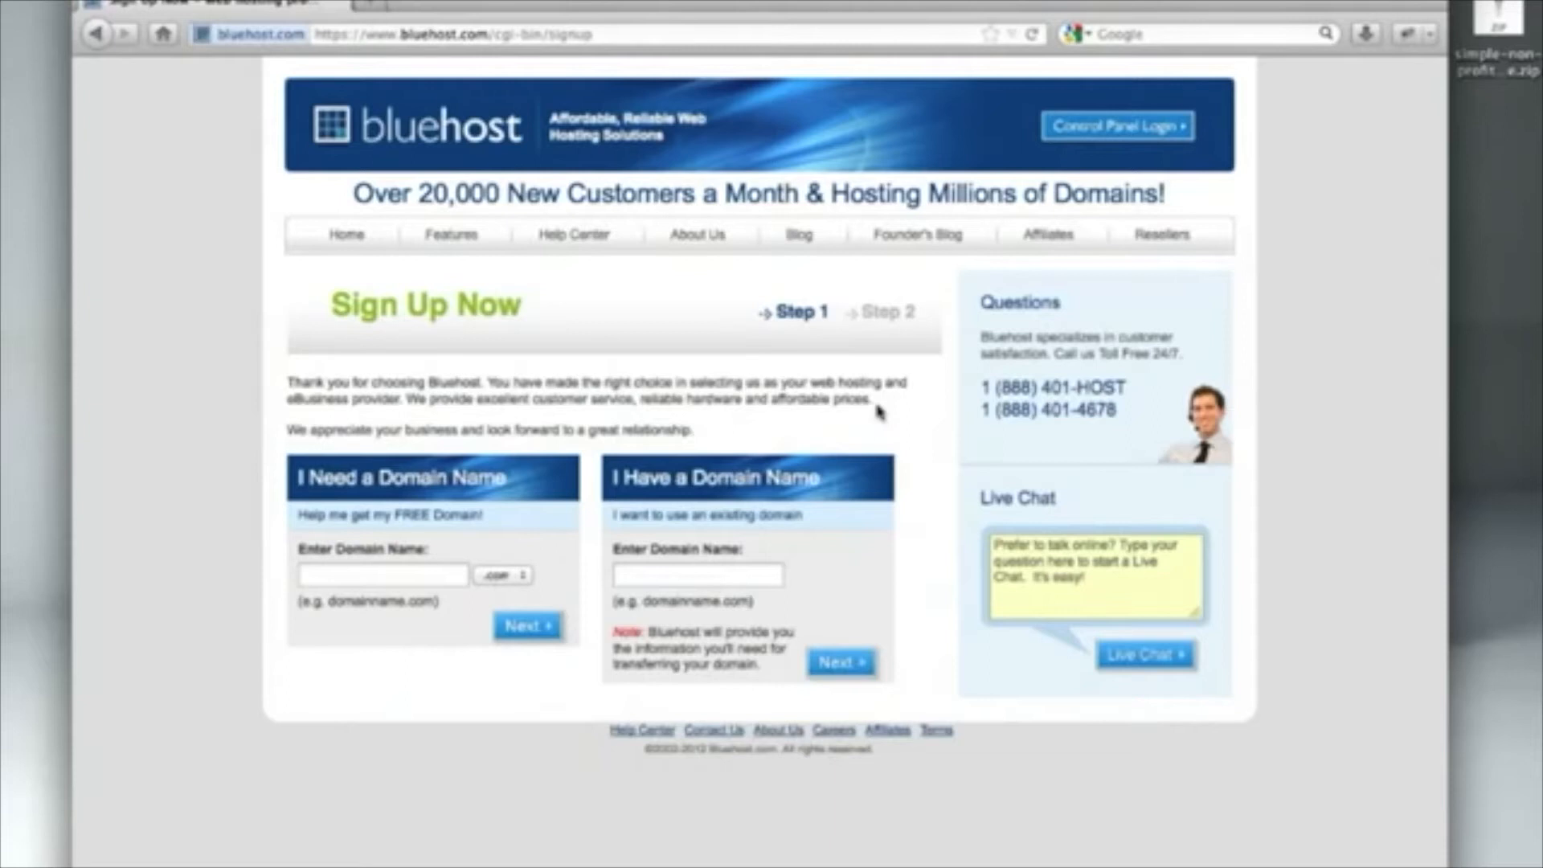
Submit 'yourdomain' as a new domain to register
click(320, 575)
text(yourdomain)
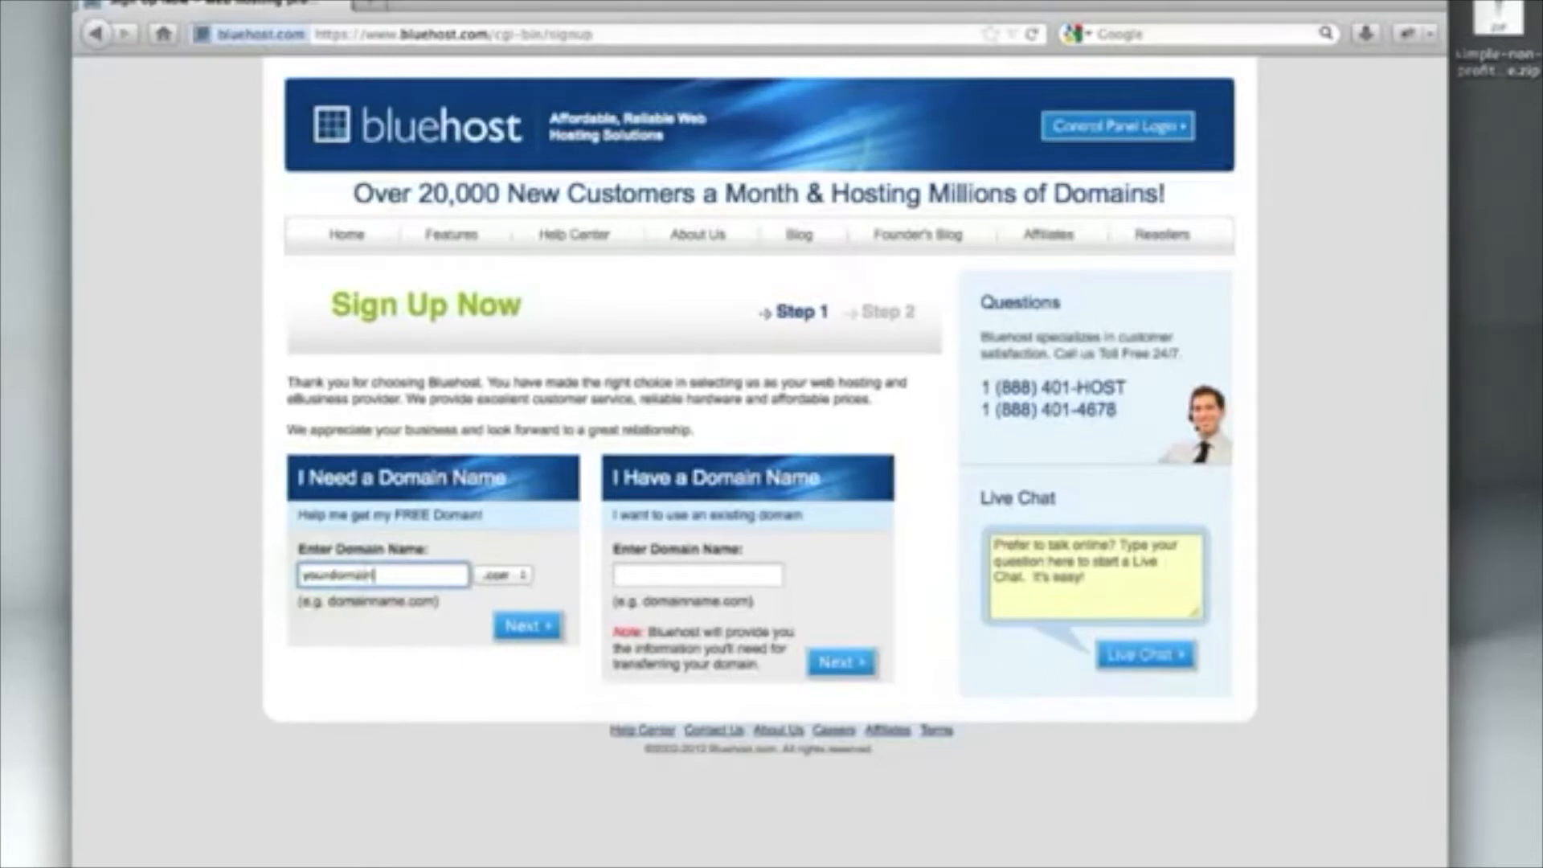
click(526, 627)
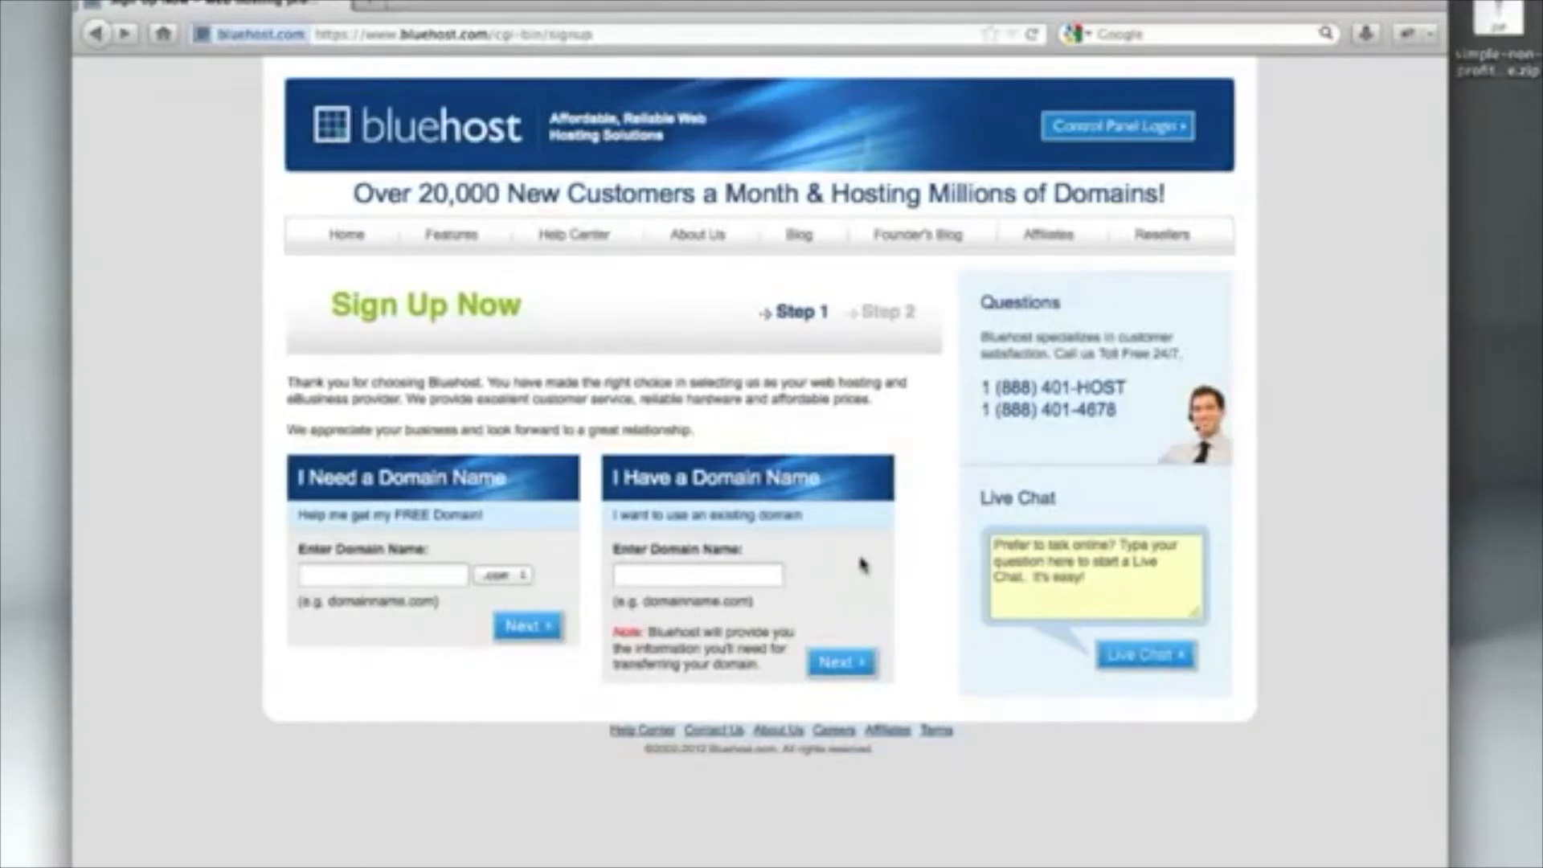
Submit the already-owned domain yourdomain.com instead and continue the signup
click(701, 572)
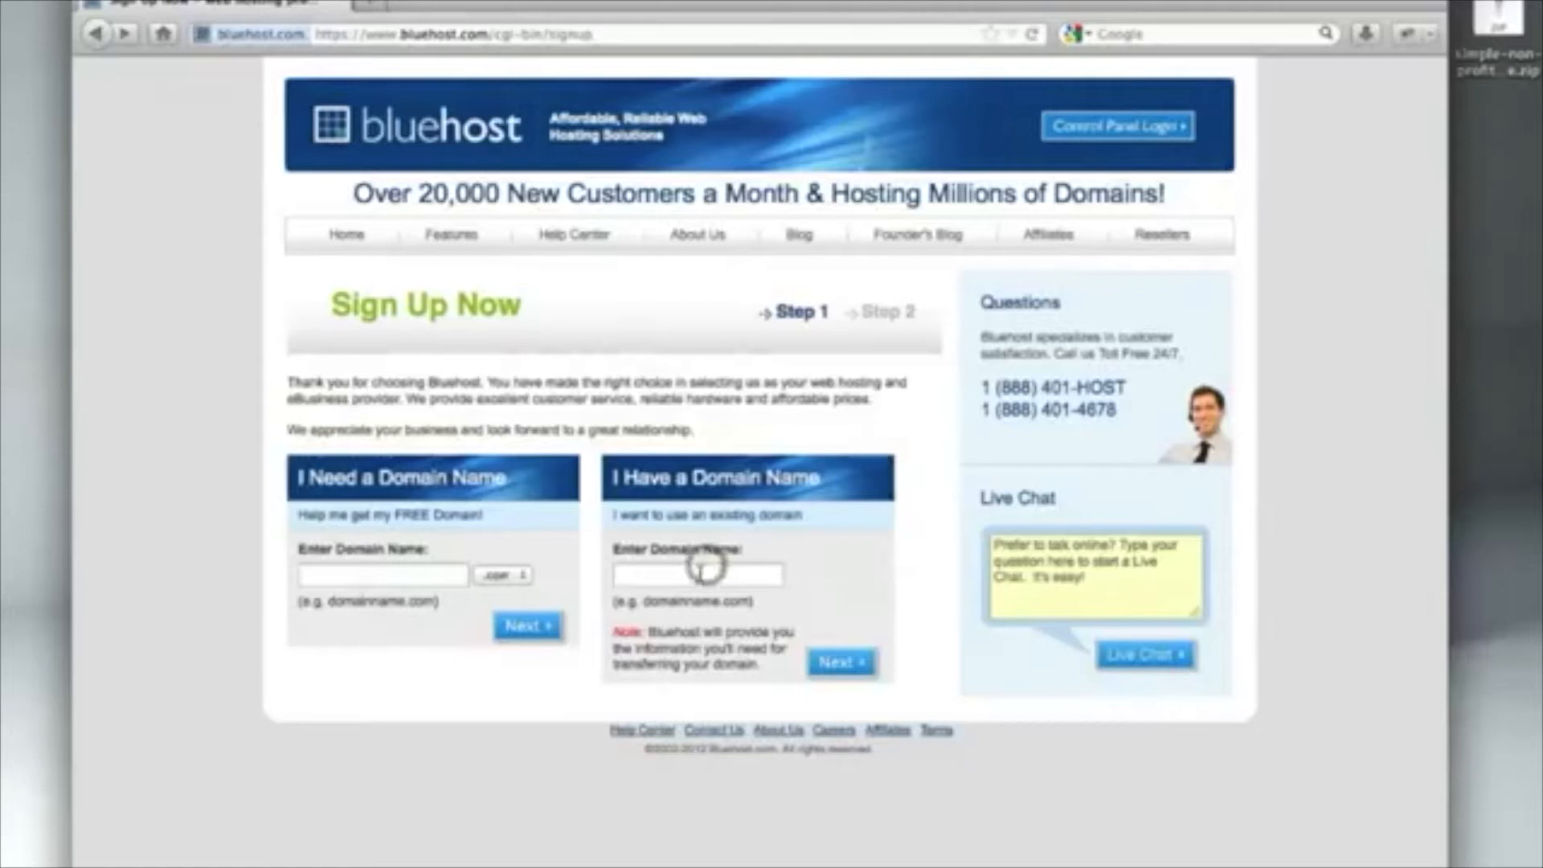
text(yourdomain.com)
click(853, 675)
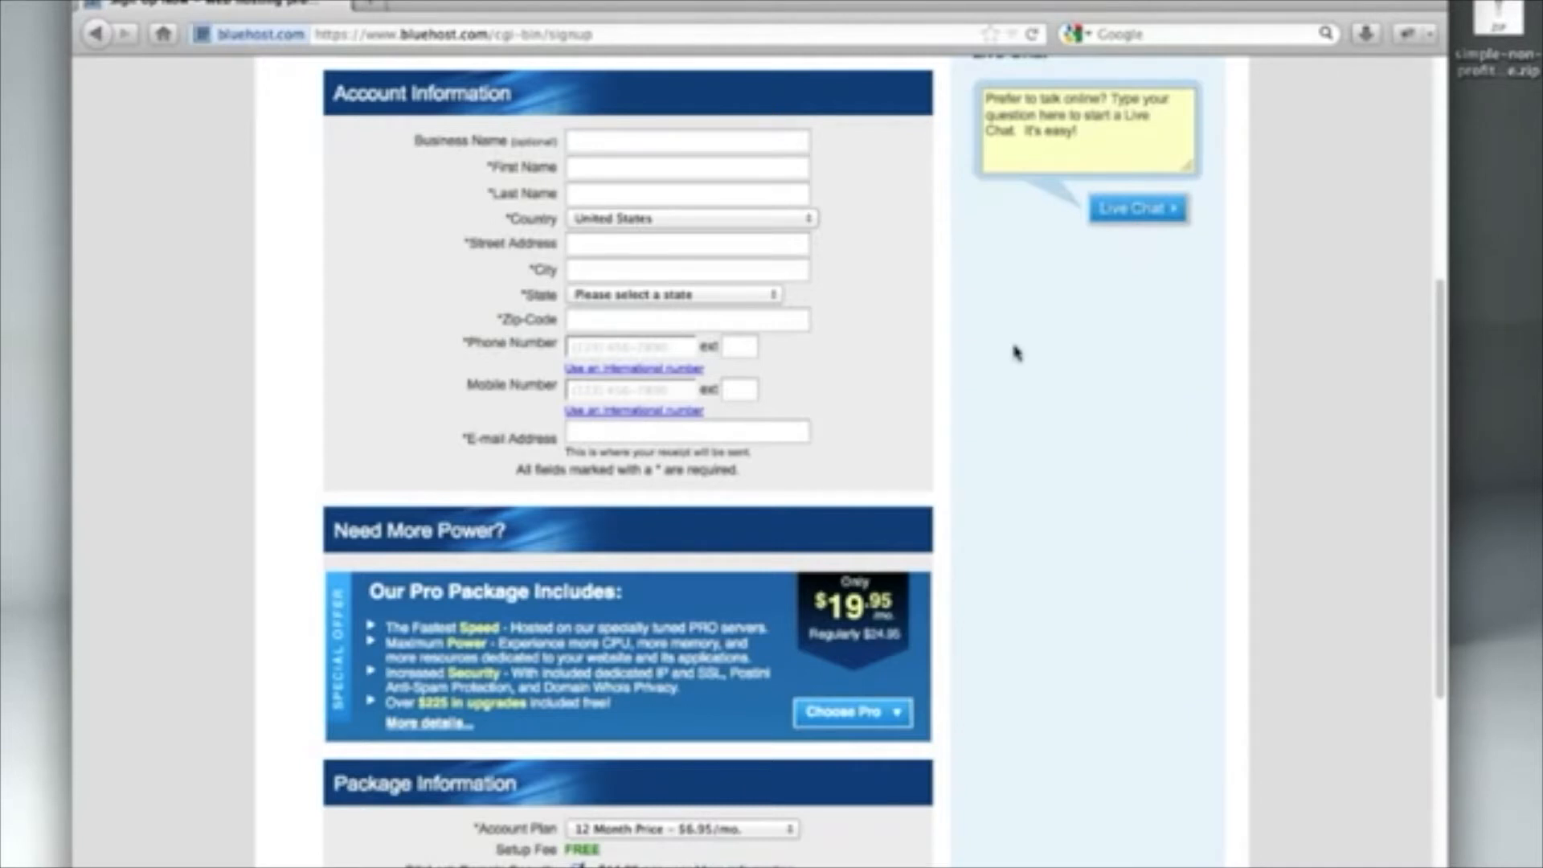
Uncheck the SiteLock Domain Security add-on and list the Account Plan lengths
scroll(1017, 351, down, 5)
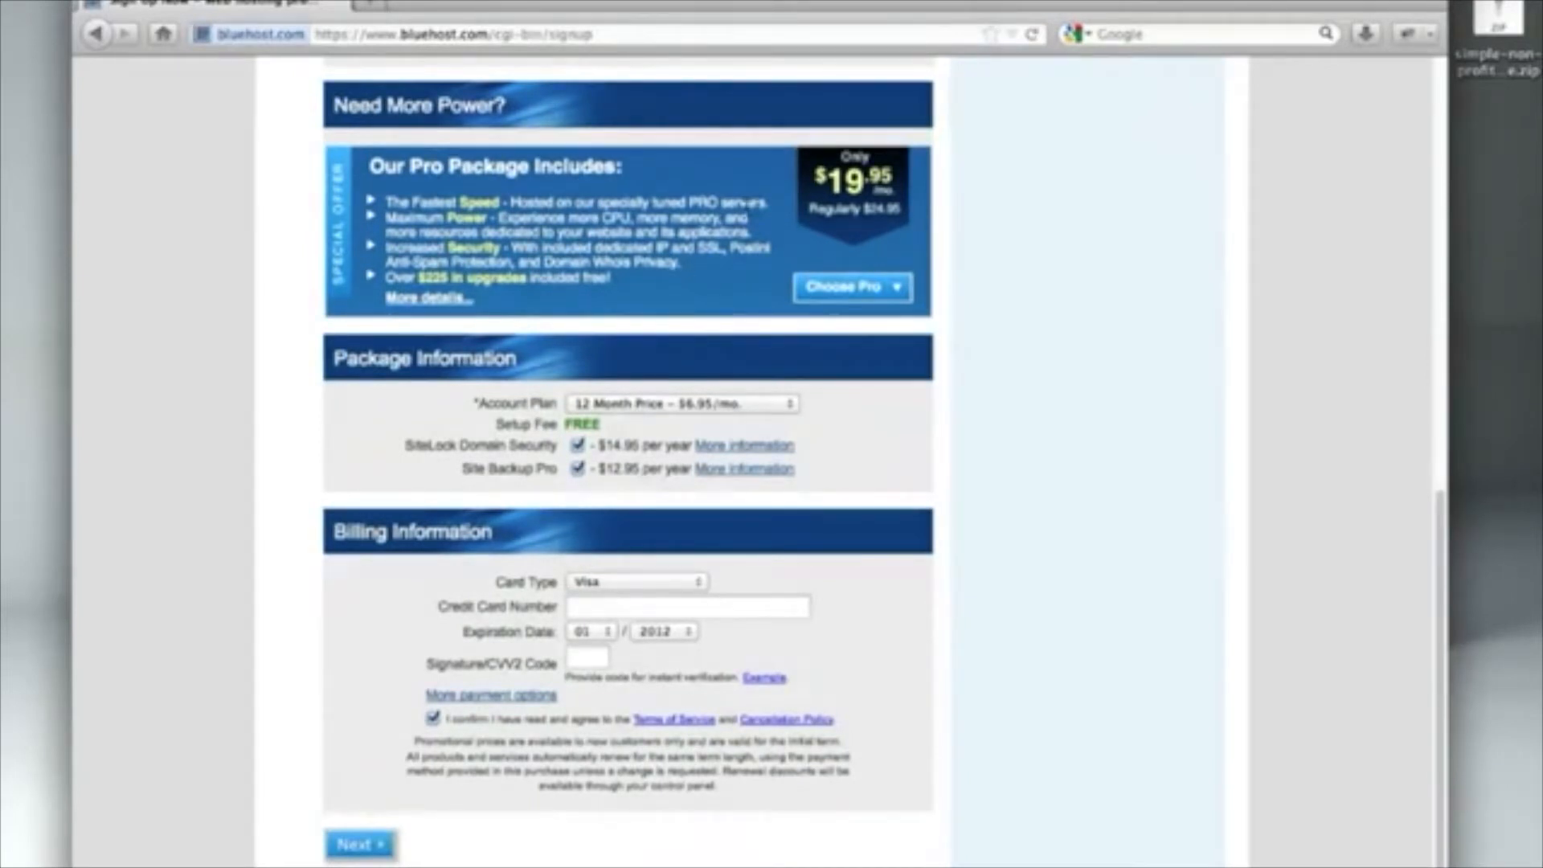
click(577, 445)
click(775, 404)
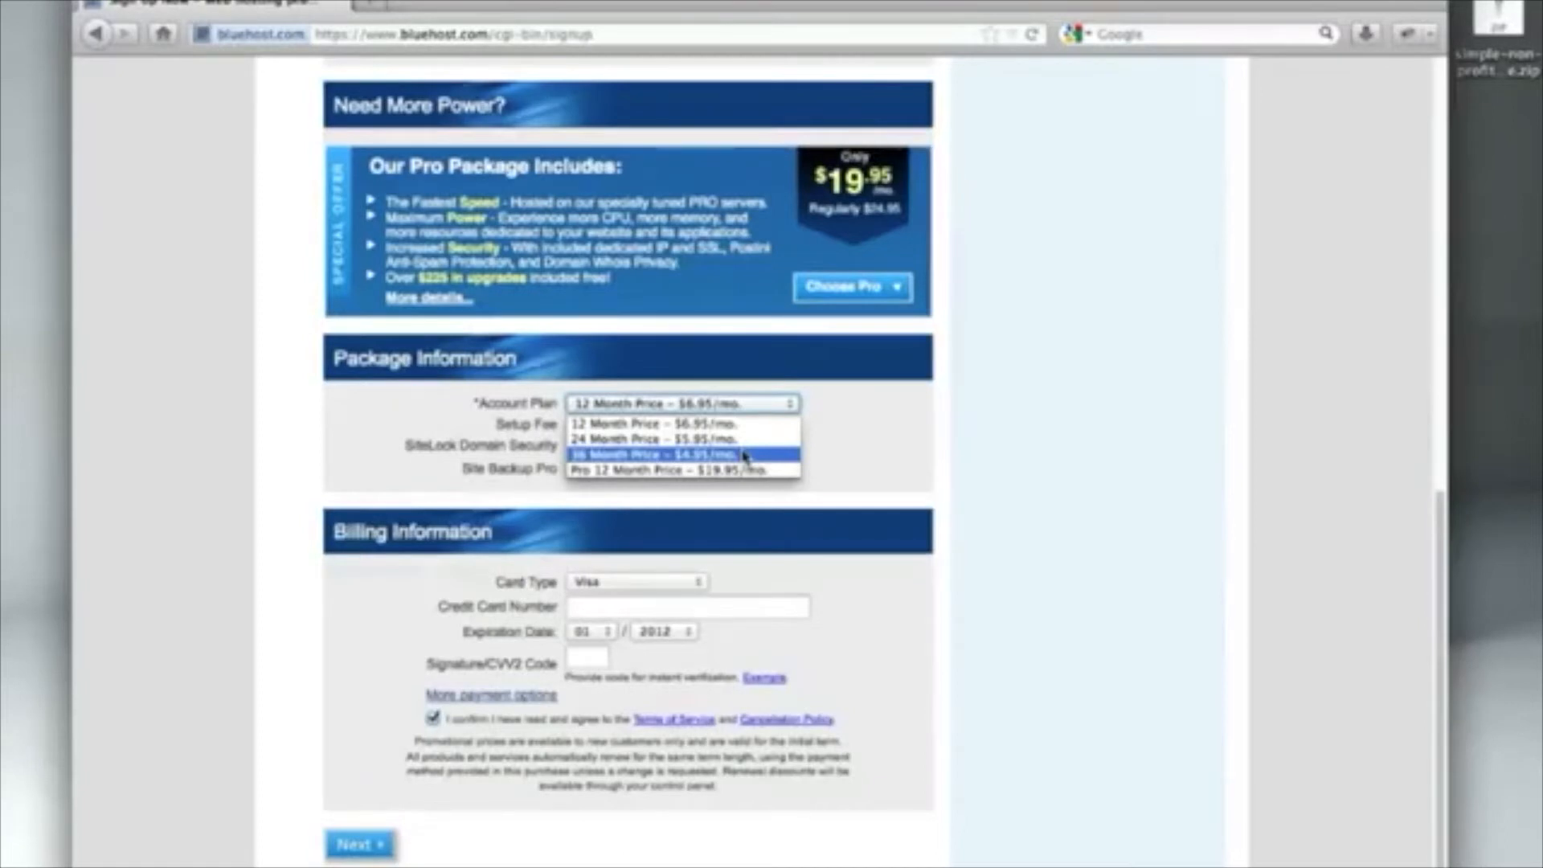
Leave the Account Plan at 12 Month Price – $6.95/mo and scroll on
click(760, 428)
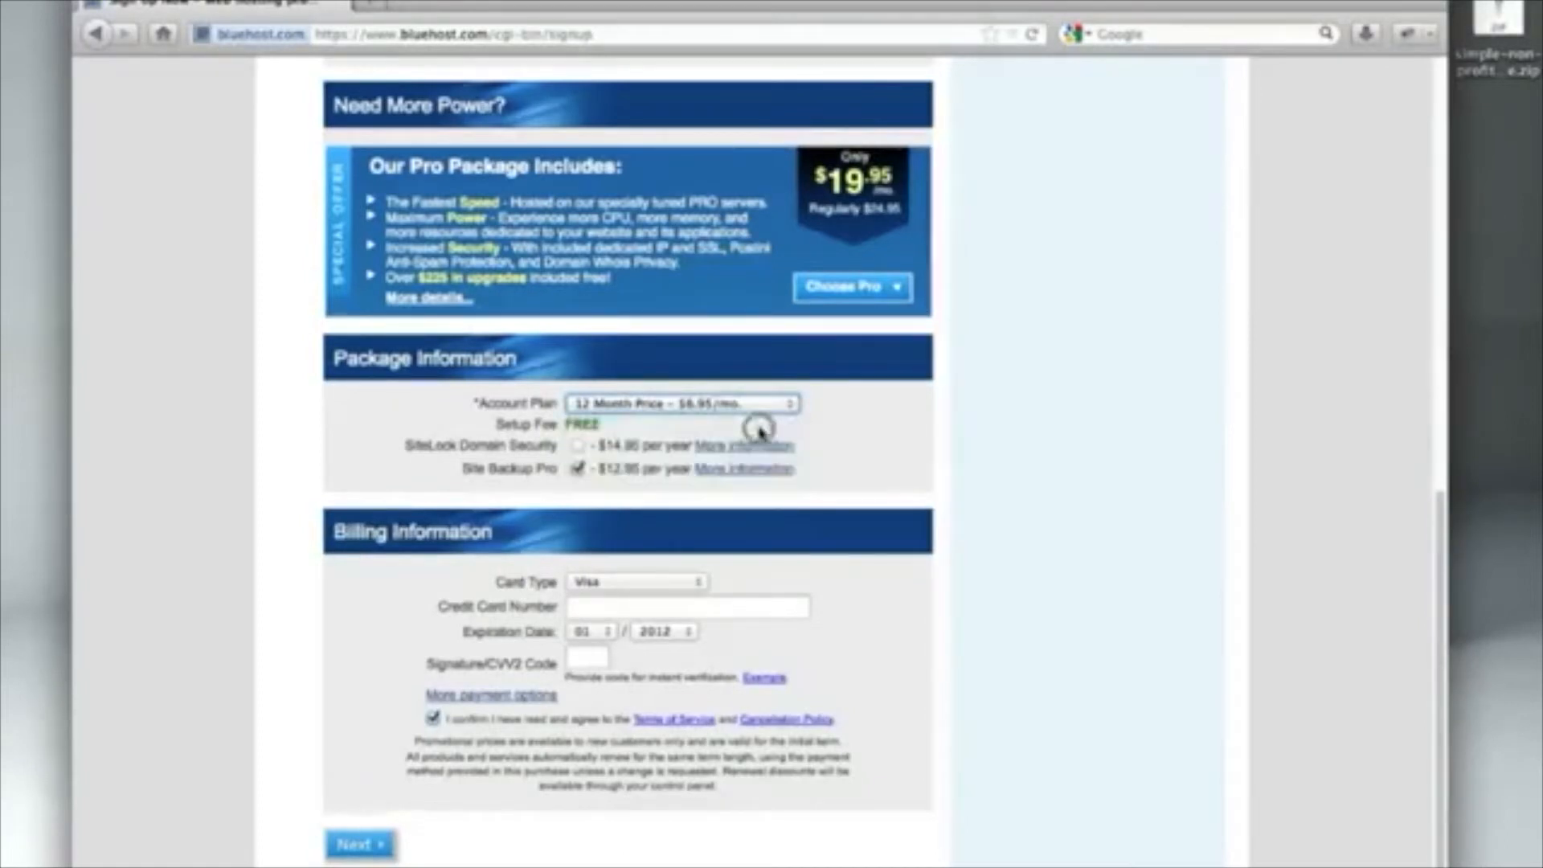
scroll(900, 584, down, 1)
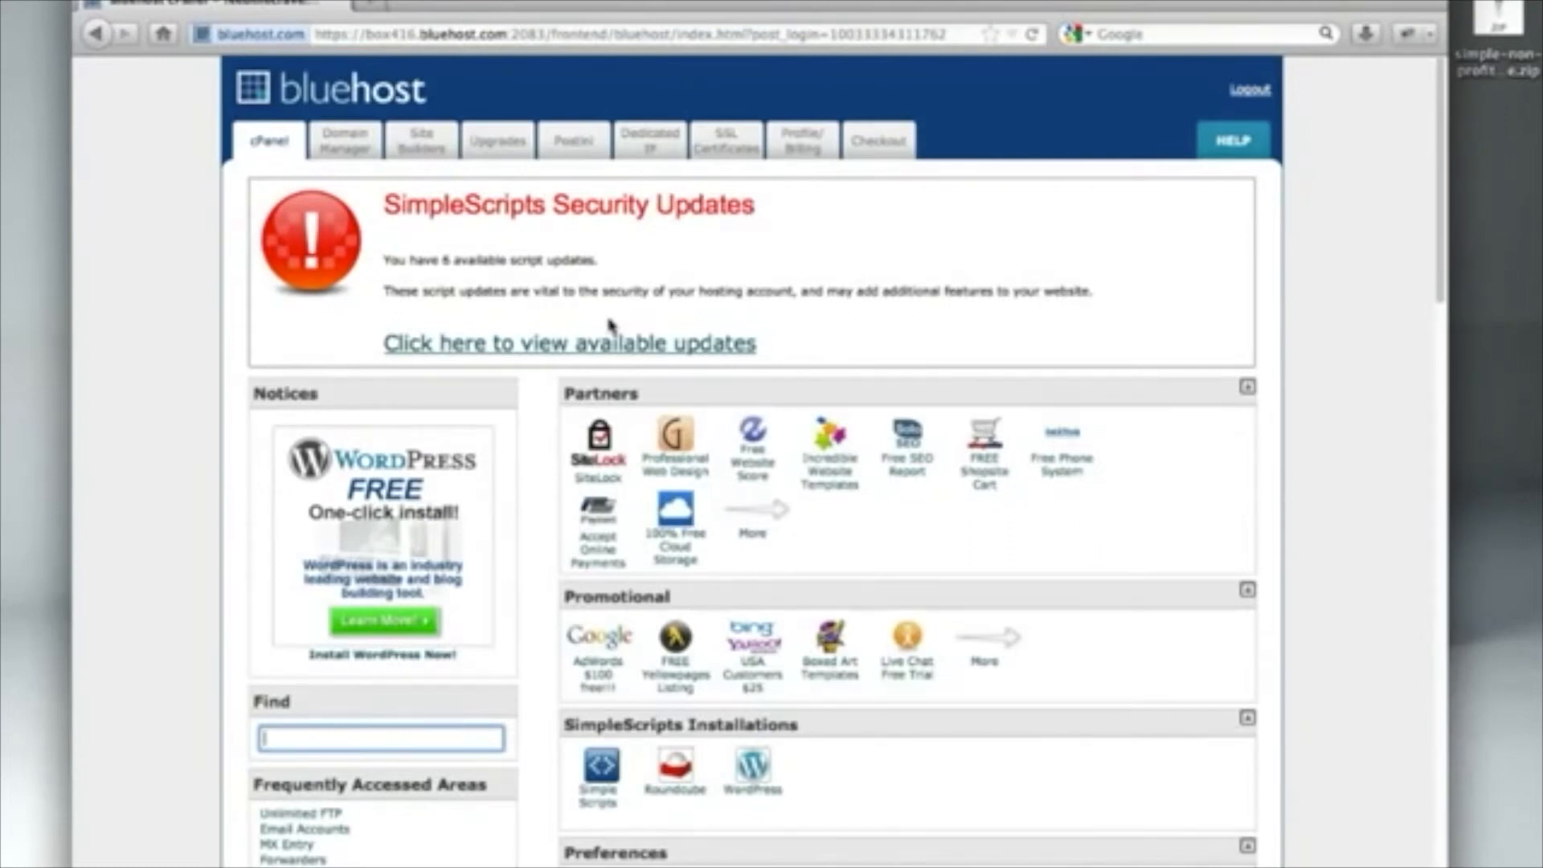
Launch the WordPress installer under Site Builders and start a new SimpleScripts install
scroll(611, 323, down, 7)
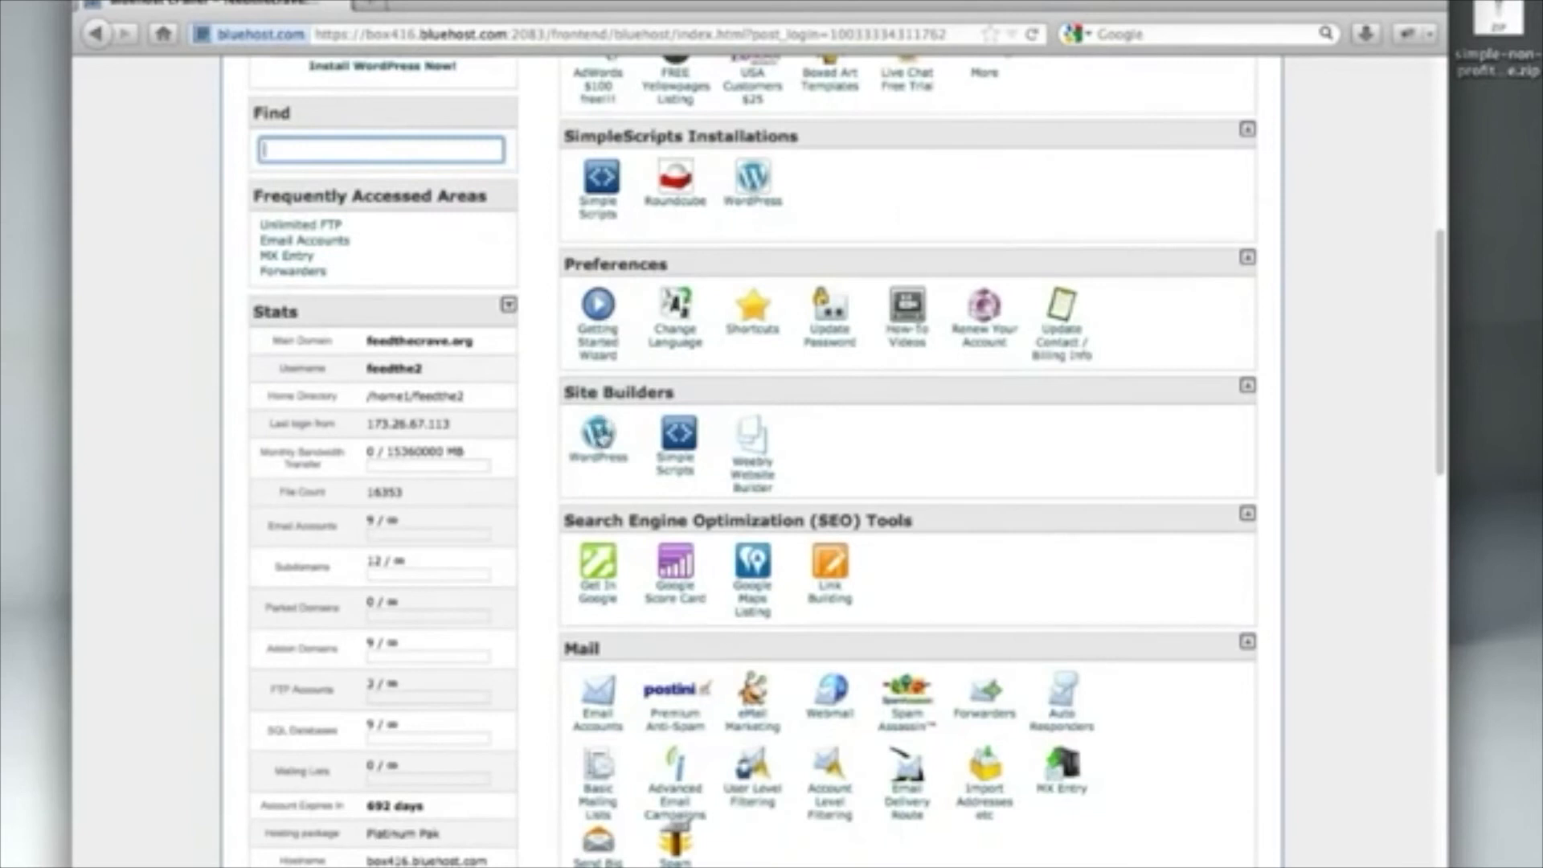
click(598, 432)
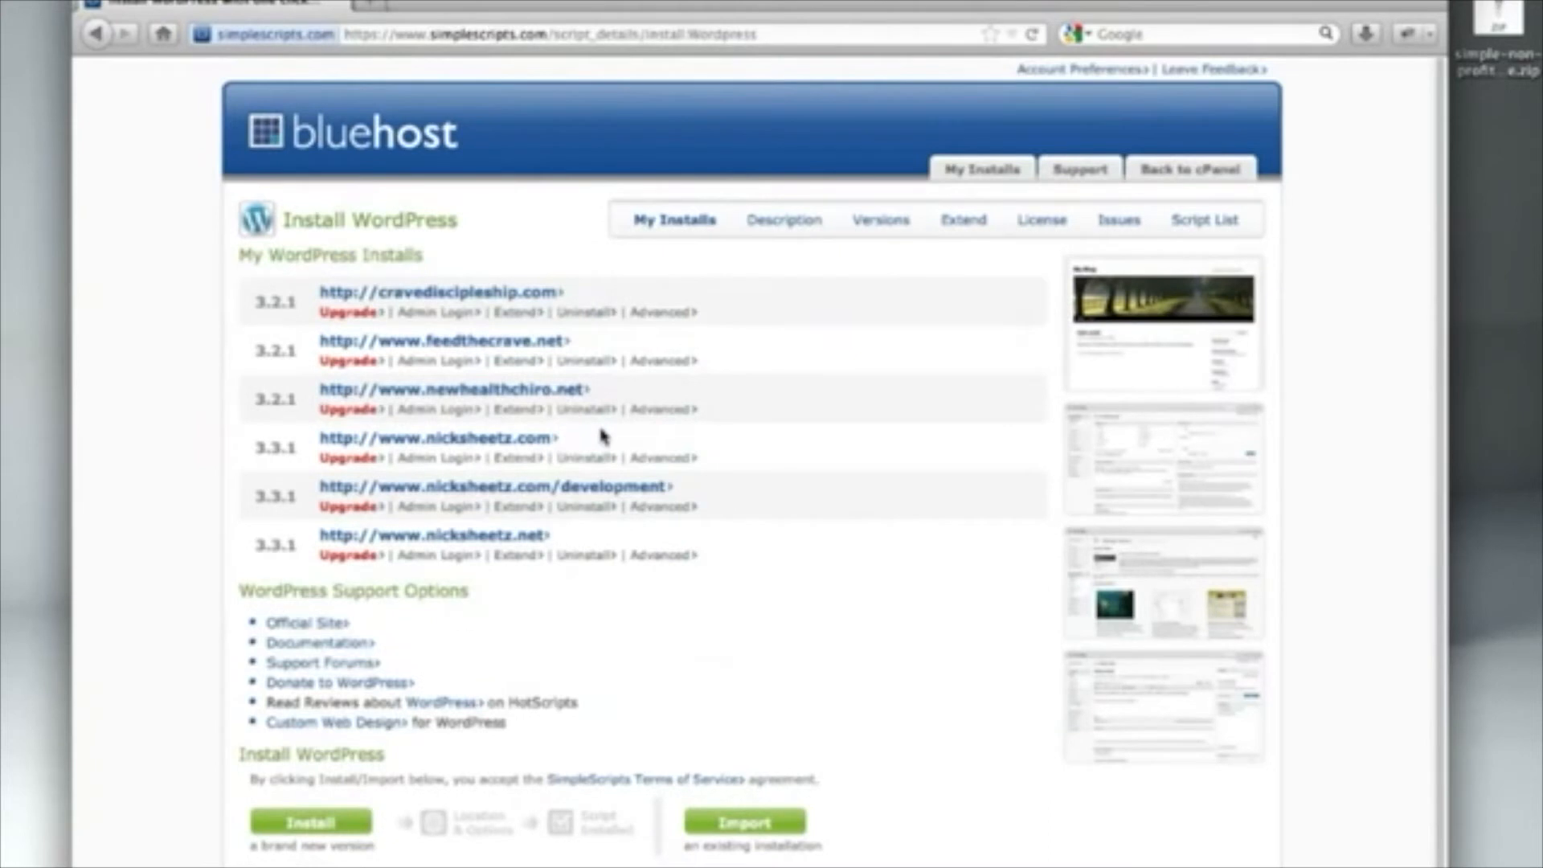
click(311, 828)
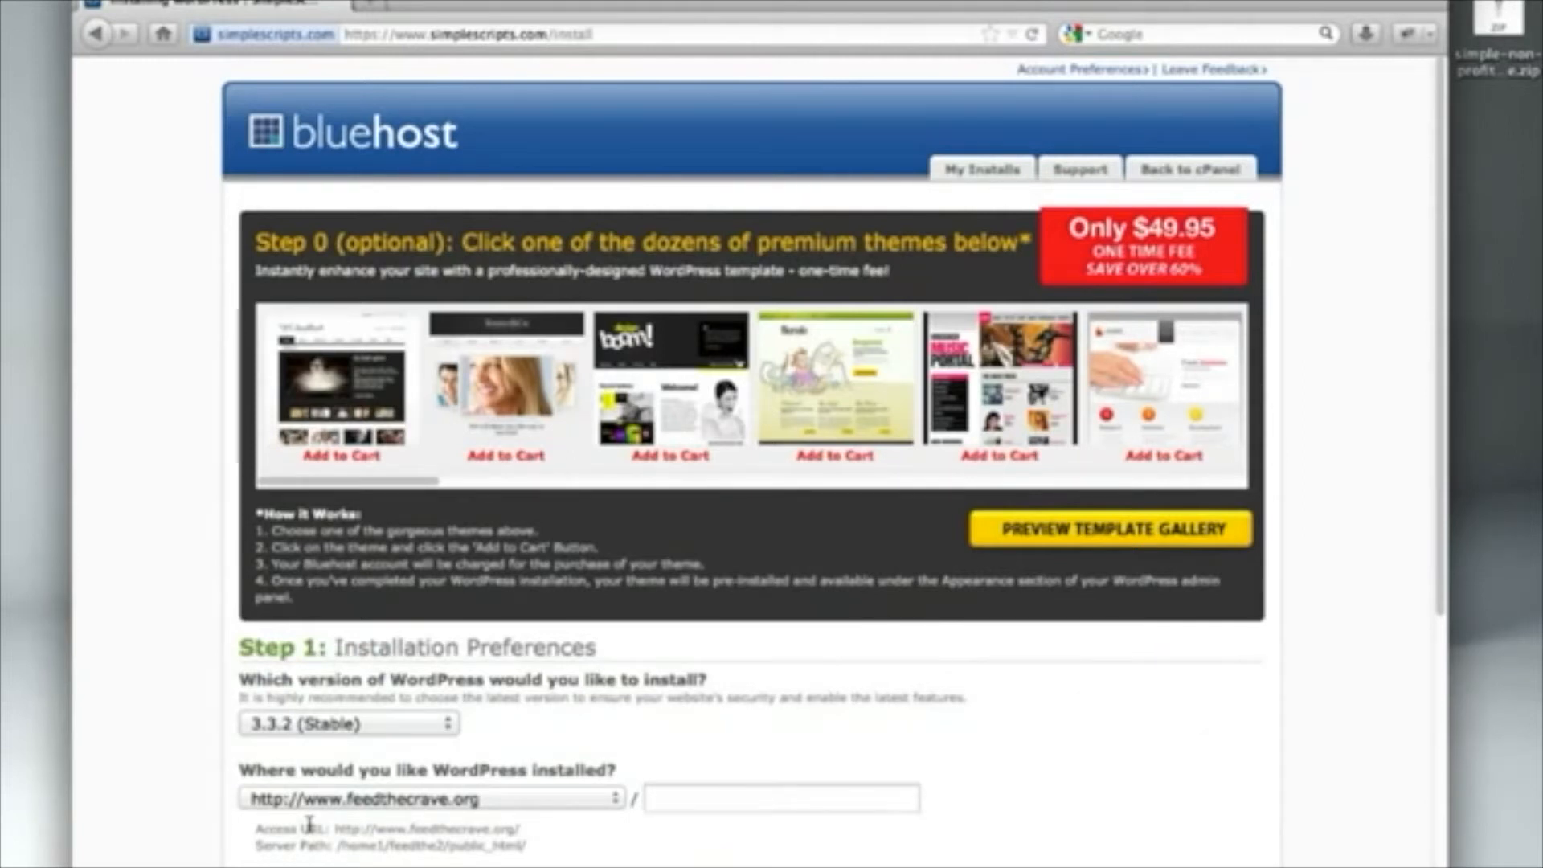
scroll(309, 826, down, 5)
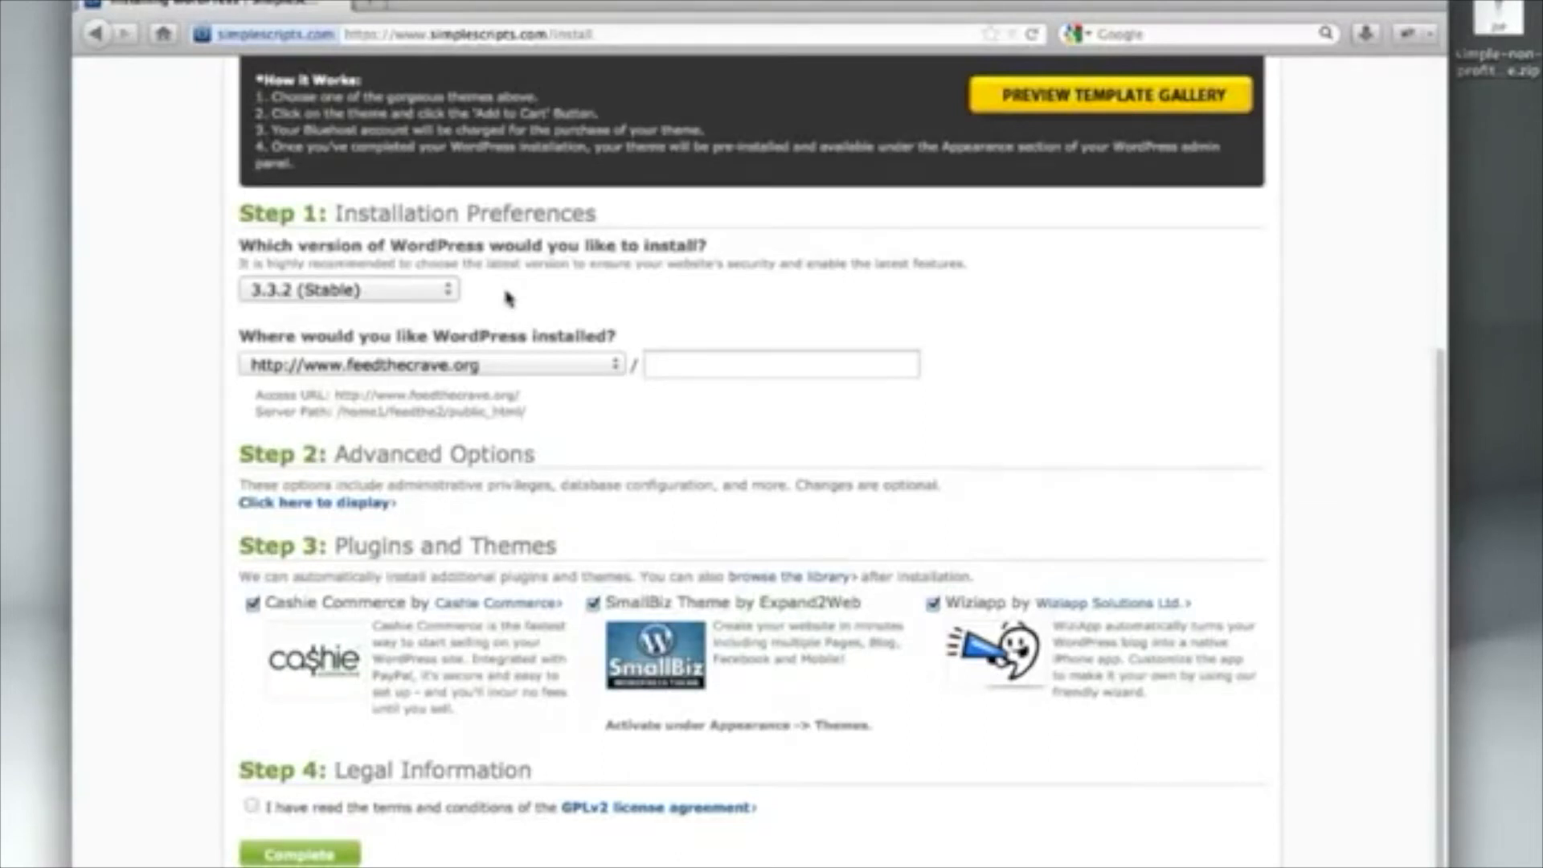
click(526, 368)
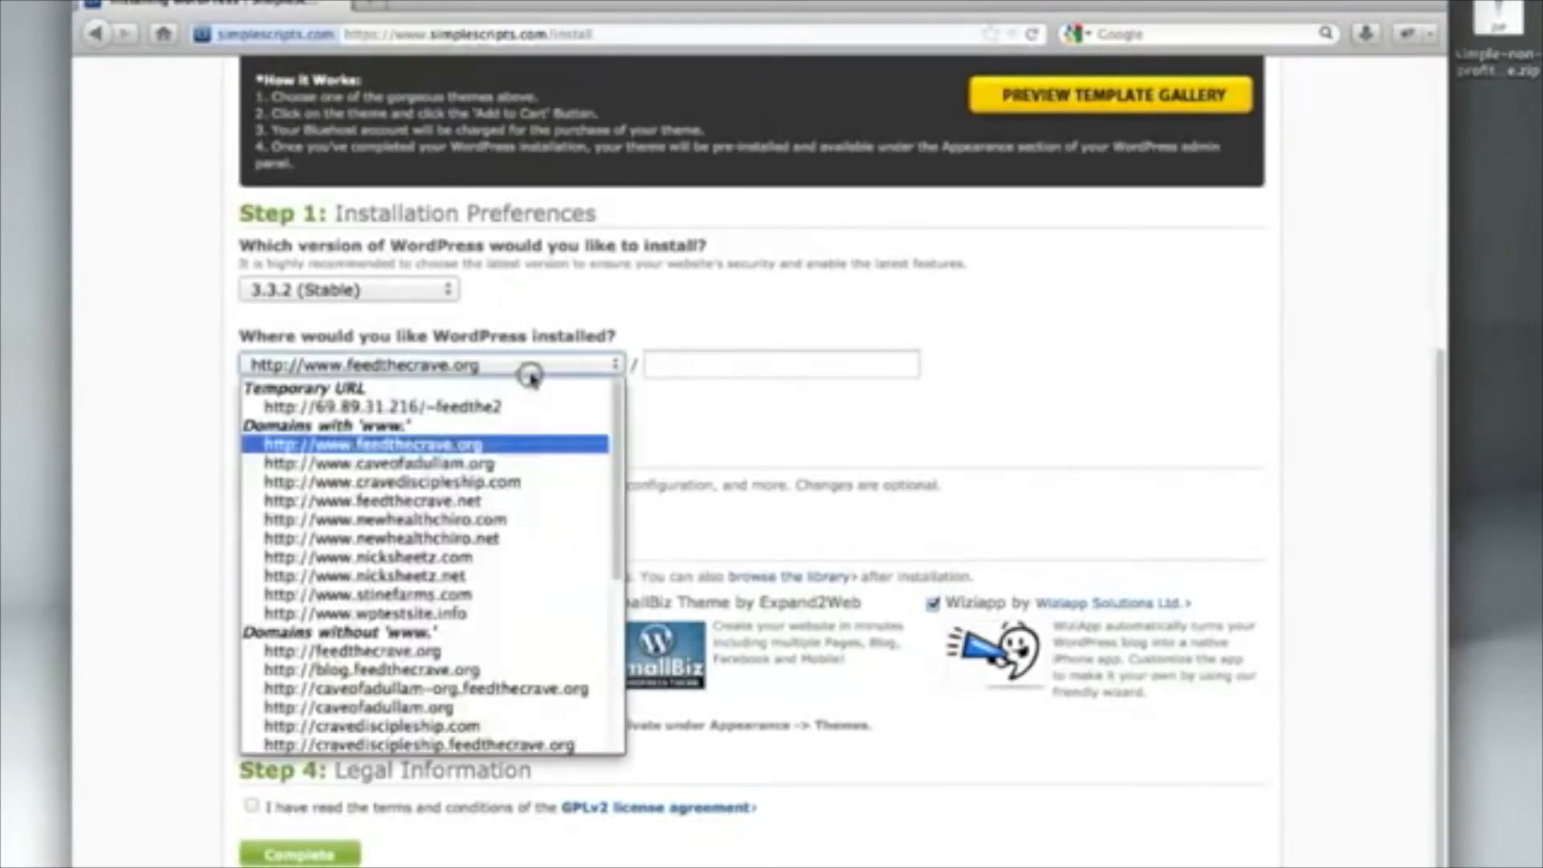
click(460, 613)
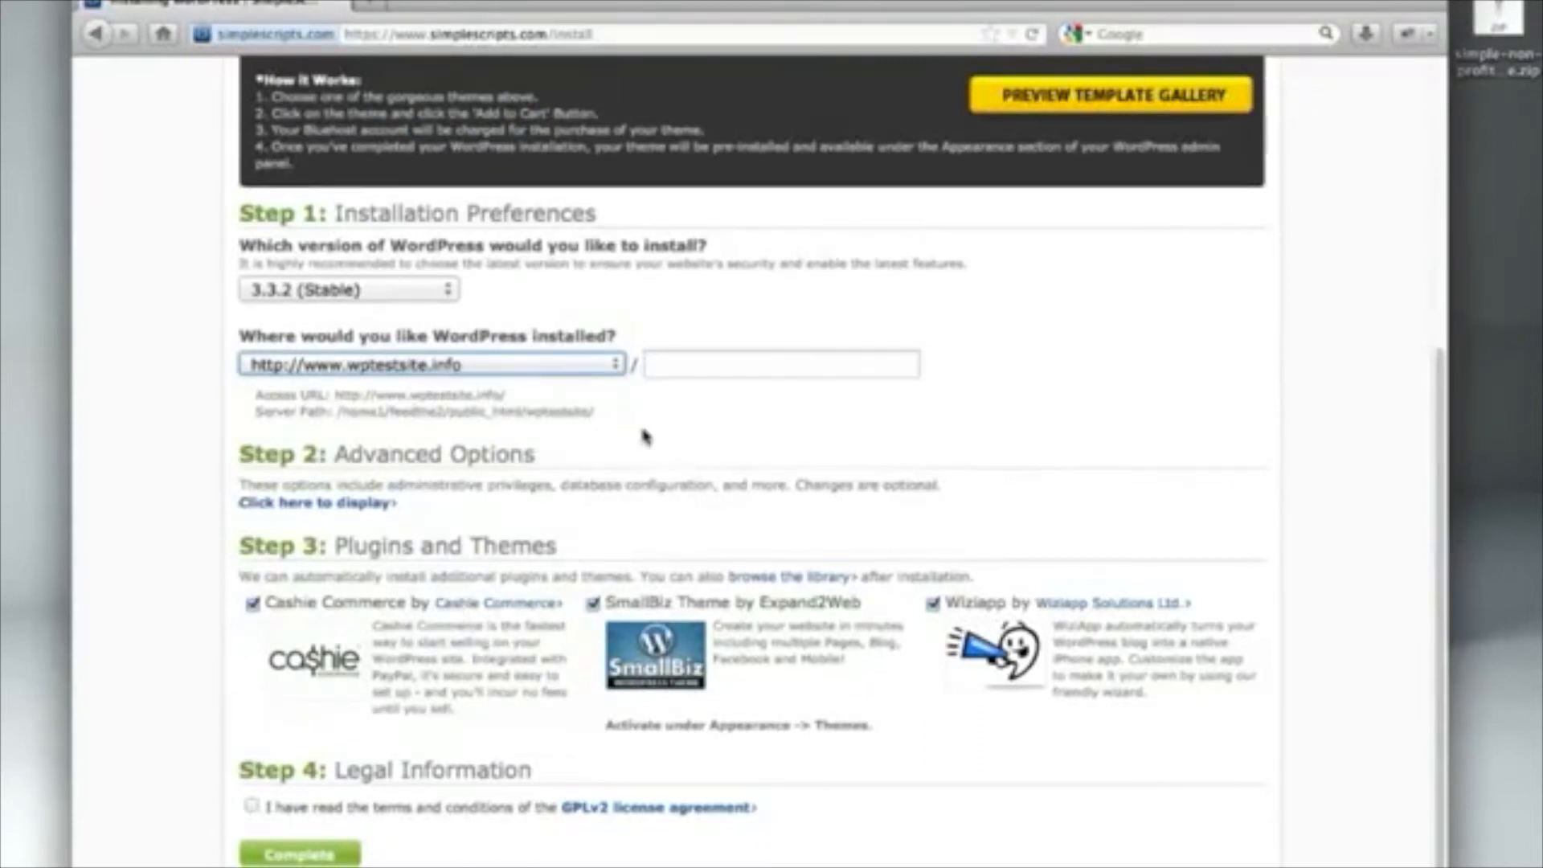
Reveal the advanced options and replace 'Blog' so the site name reads 'My New Site'
click(383, 503)
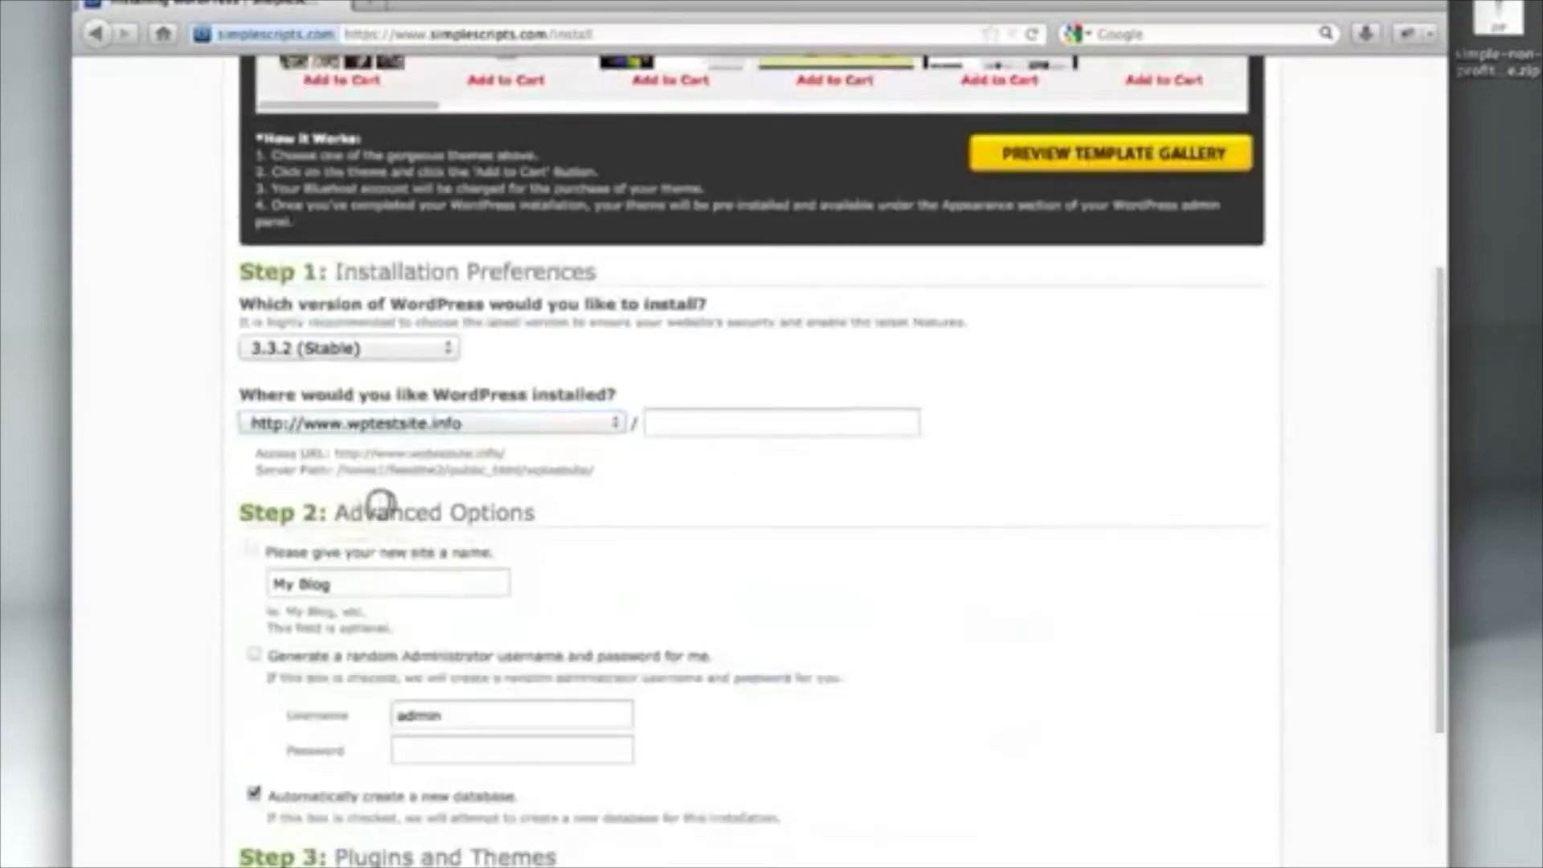
click(386, 590)
double_click(385, 585)
text(New)
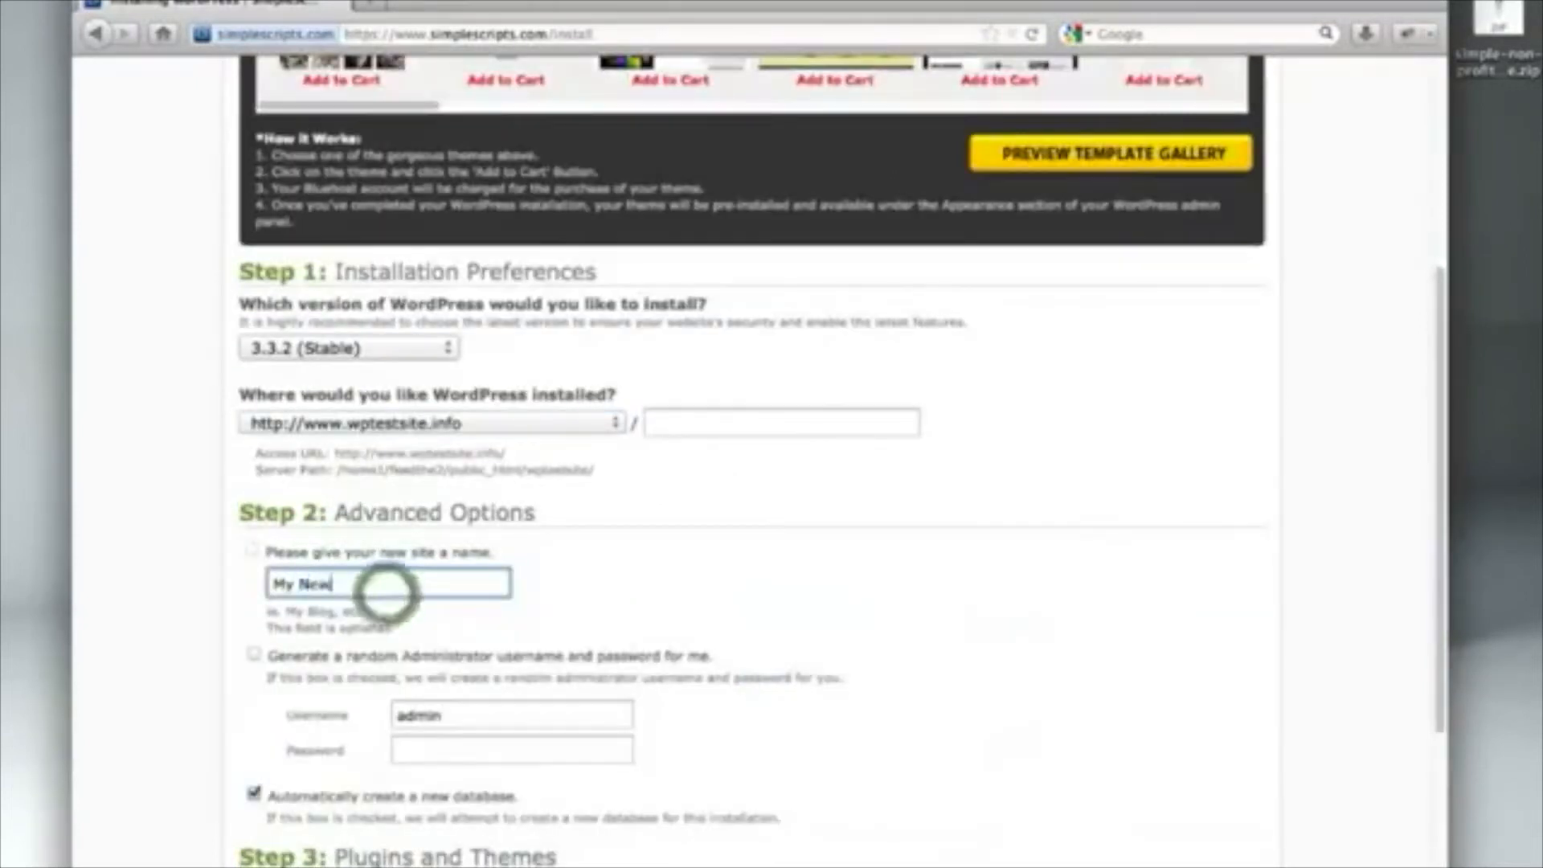
text( Site)
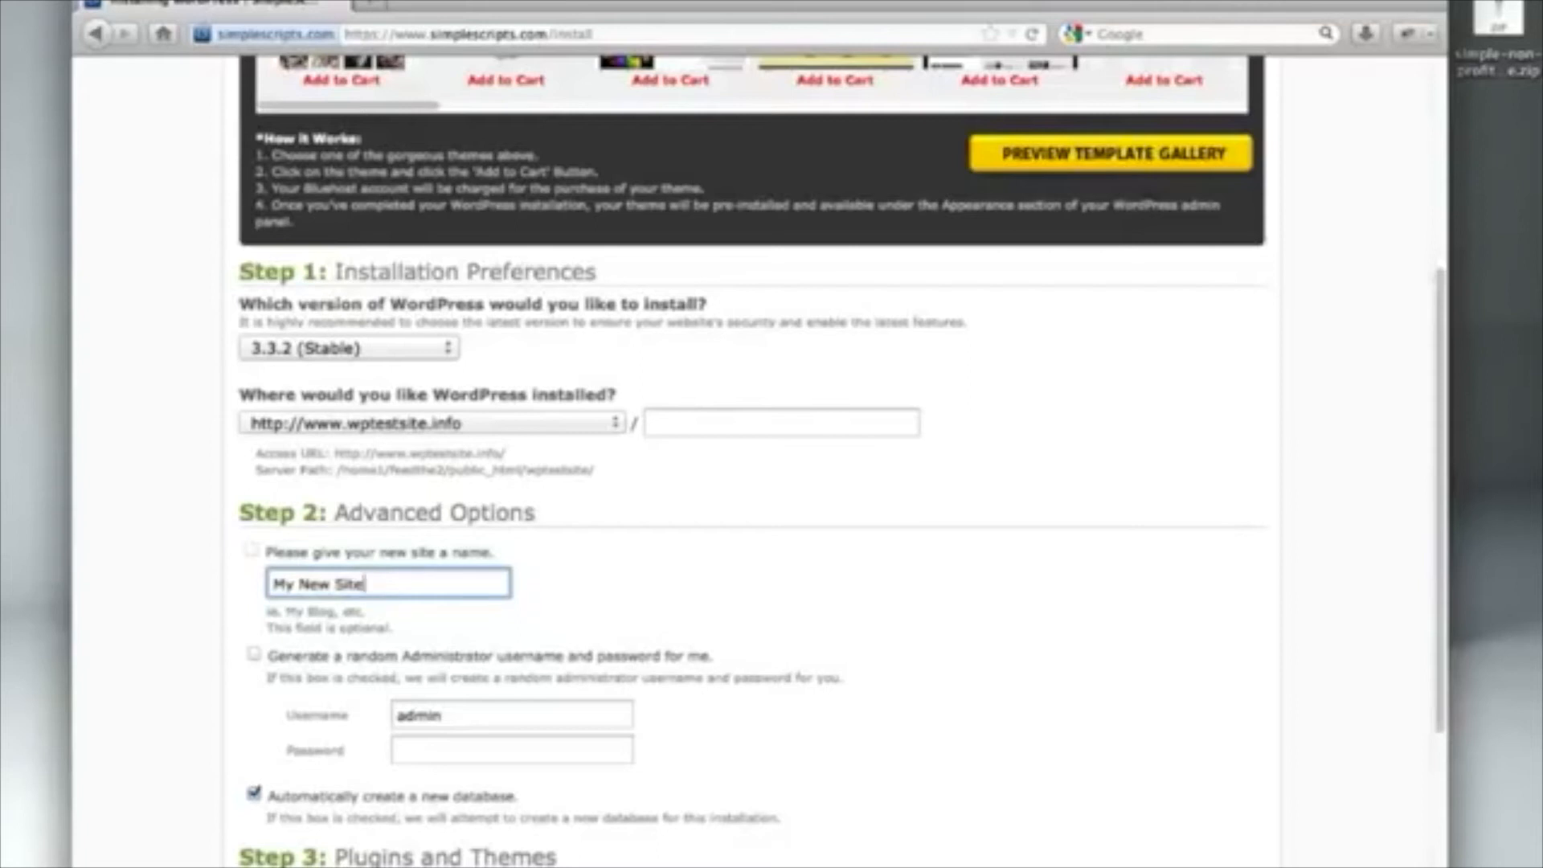
Enter the administrator account password
click(437, 749)
text(password)
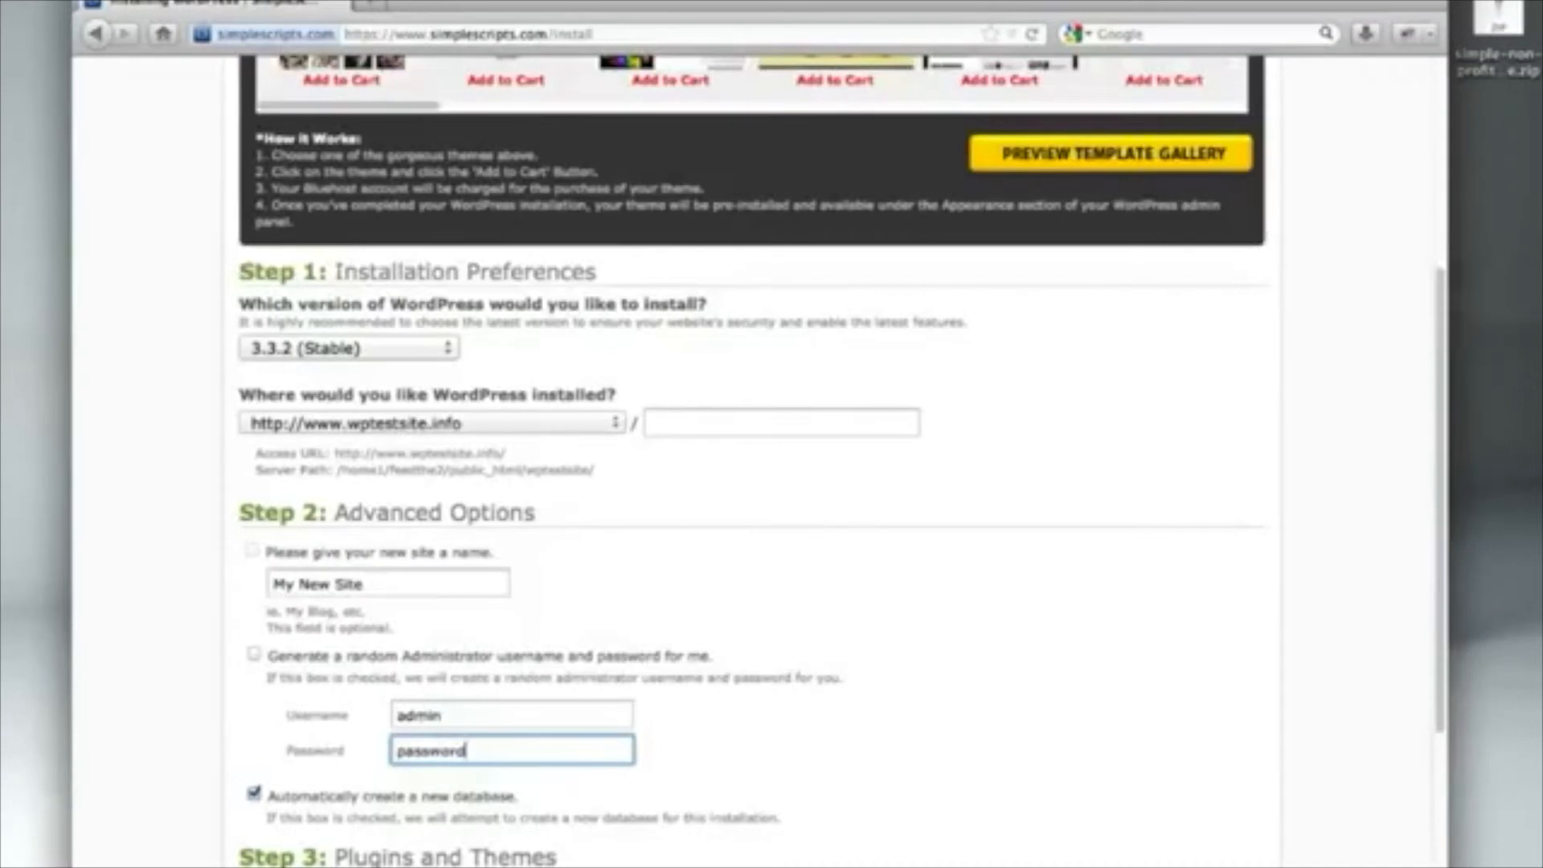
scroll(755, 458, down, 5)
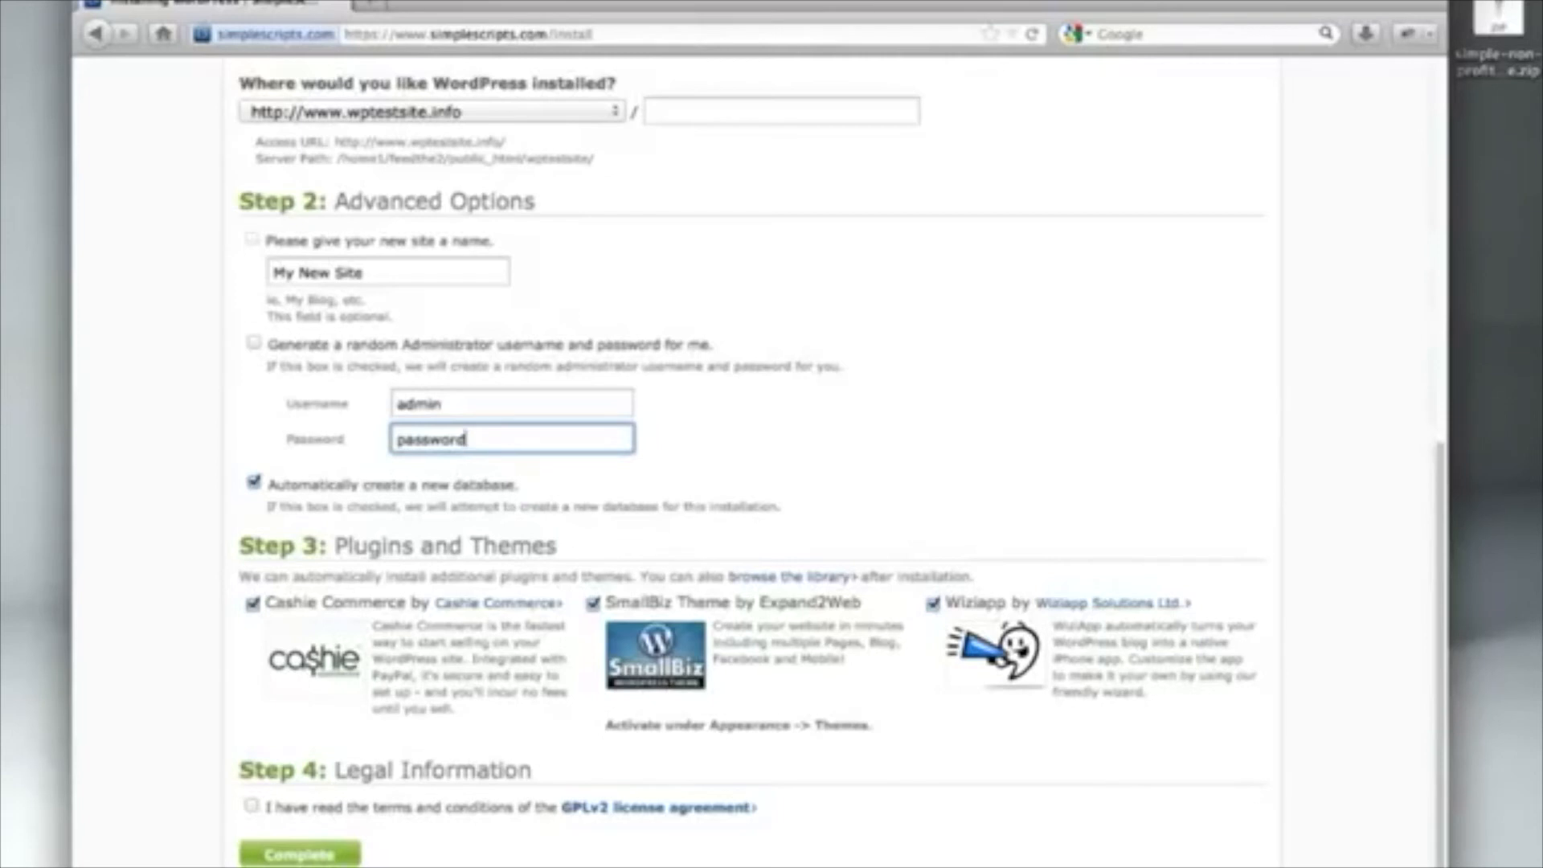
Agree to the GPLv2 licence and complete the WordPress 3.3.2 installation
click(251, 805)
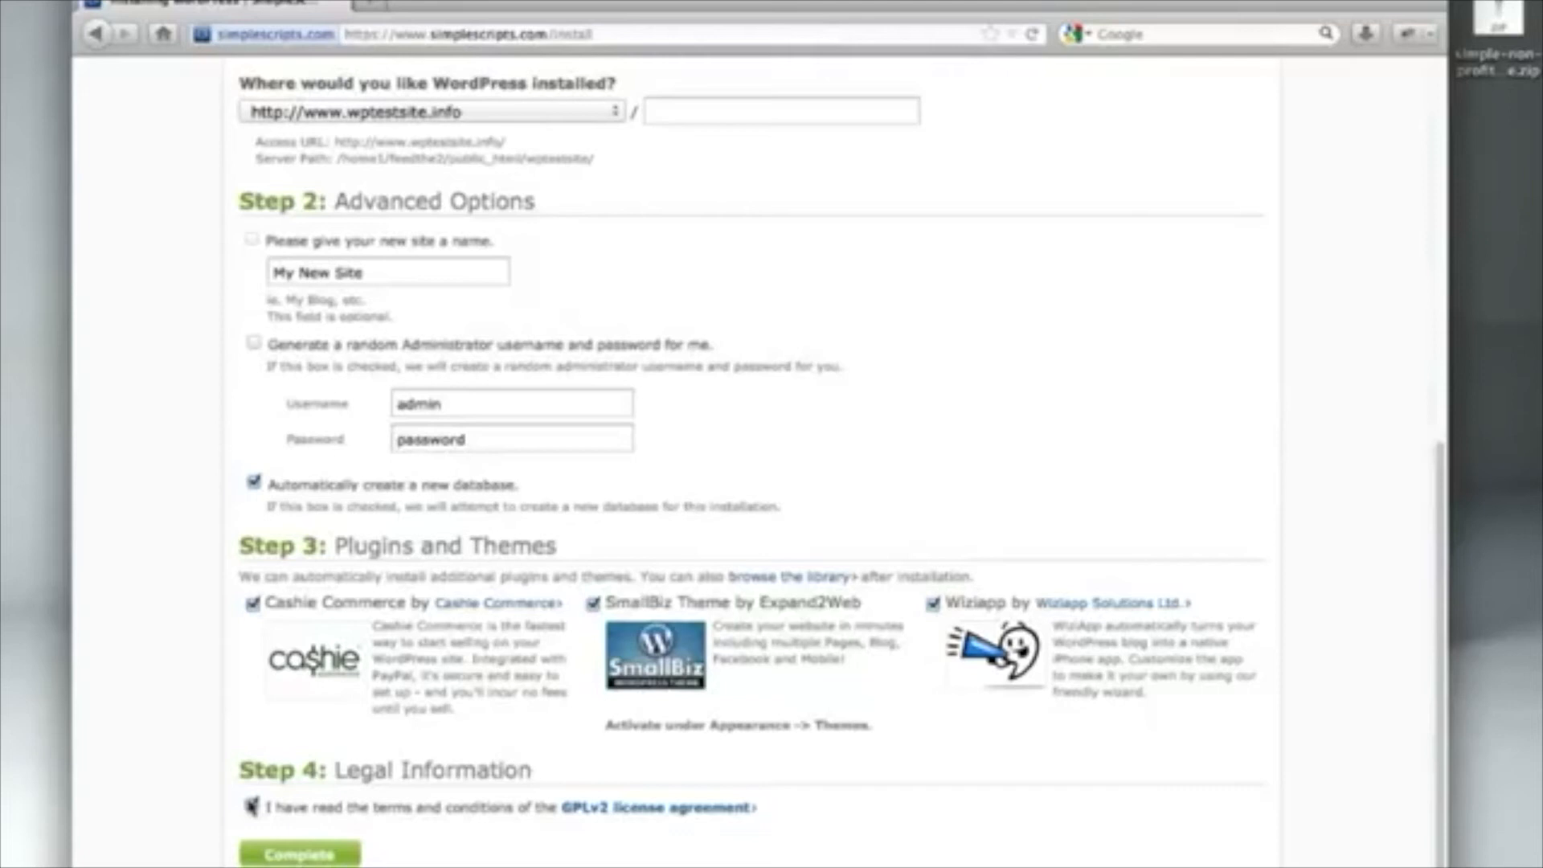
click(307, 853)
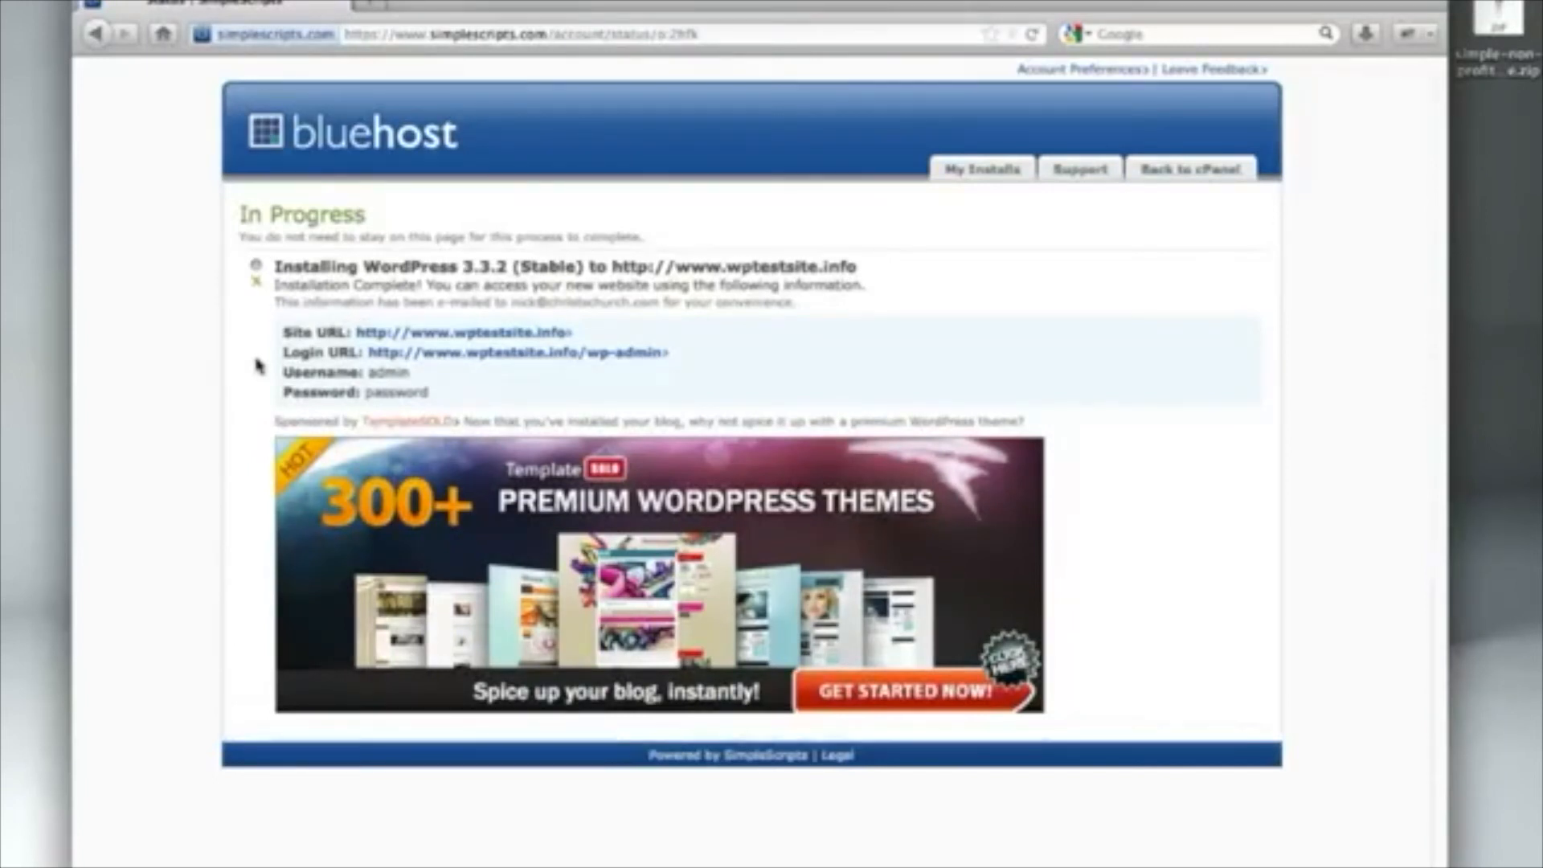
View the live site from its Site URL, then open the Login URL in another tab
click(473, 331)
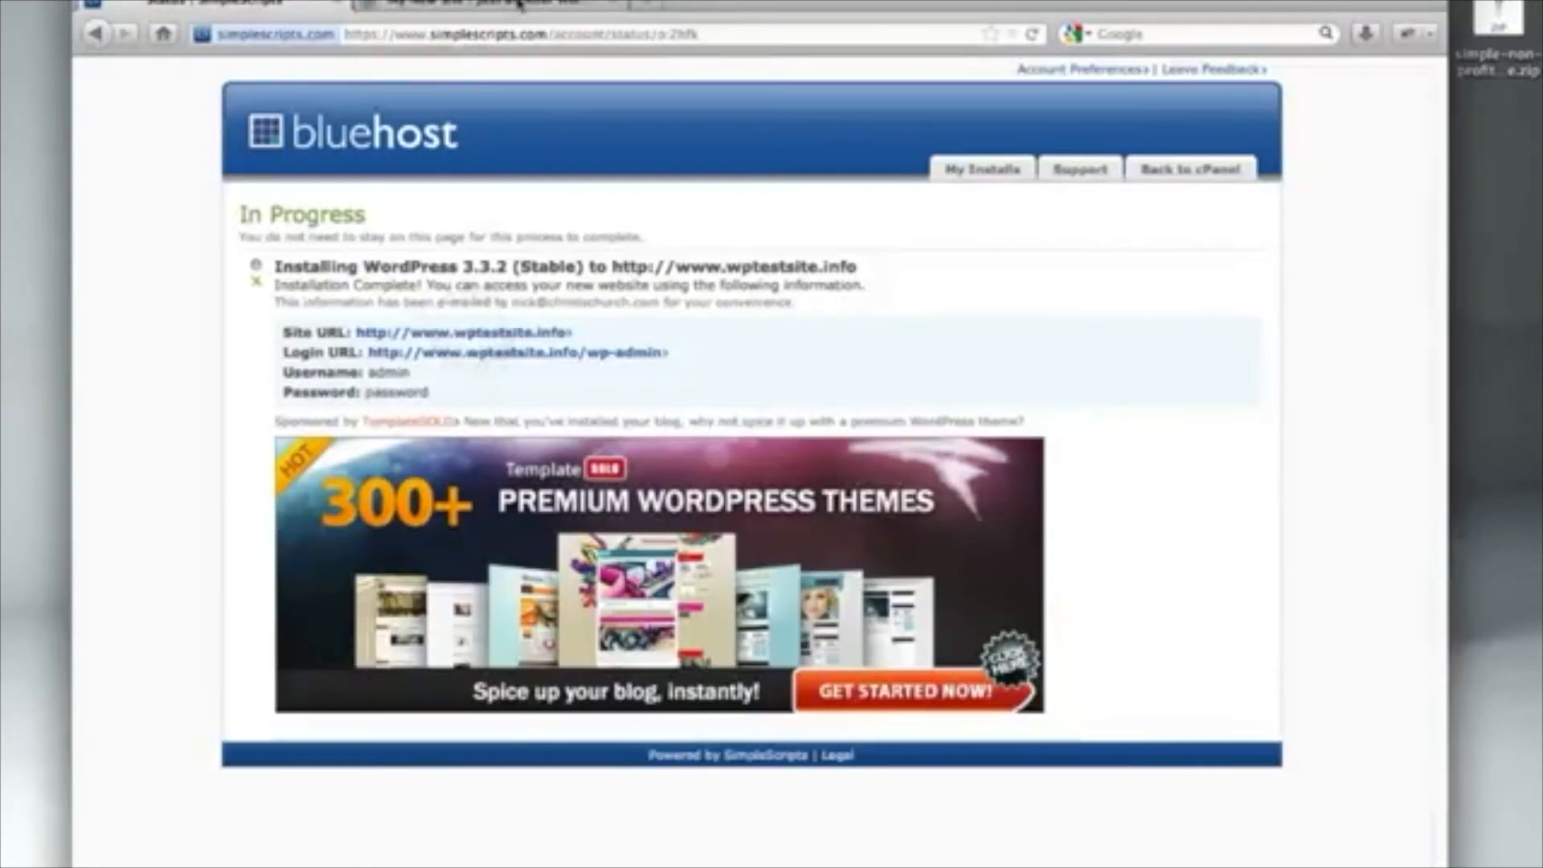
click(518, 4)
scroll(691, 480, down, 3)
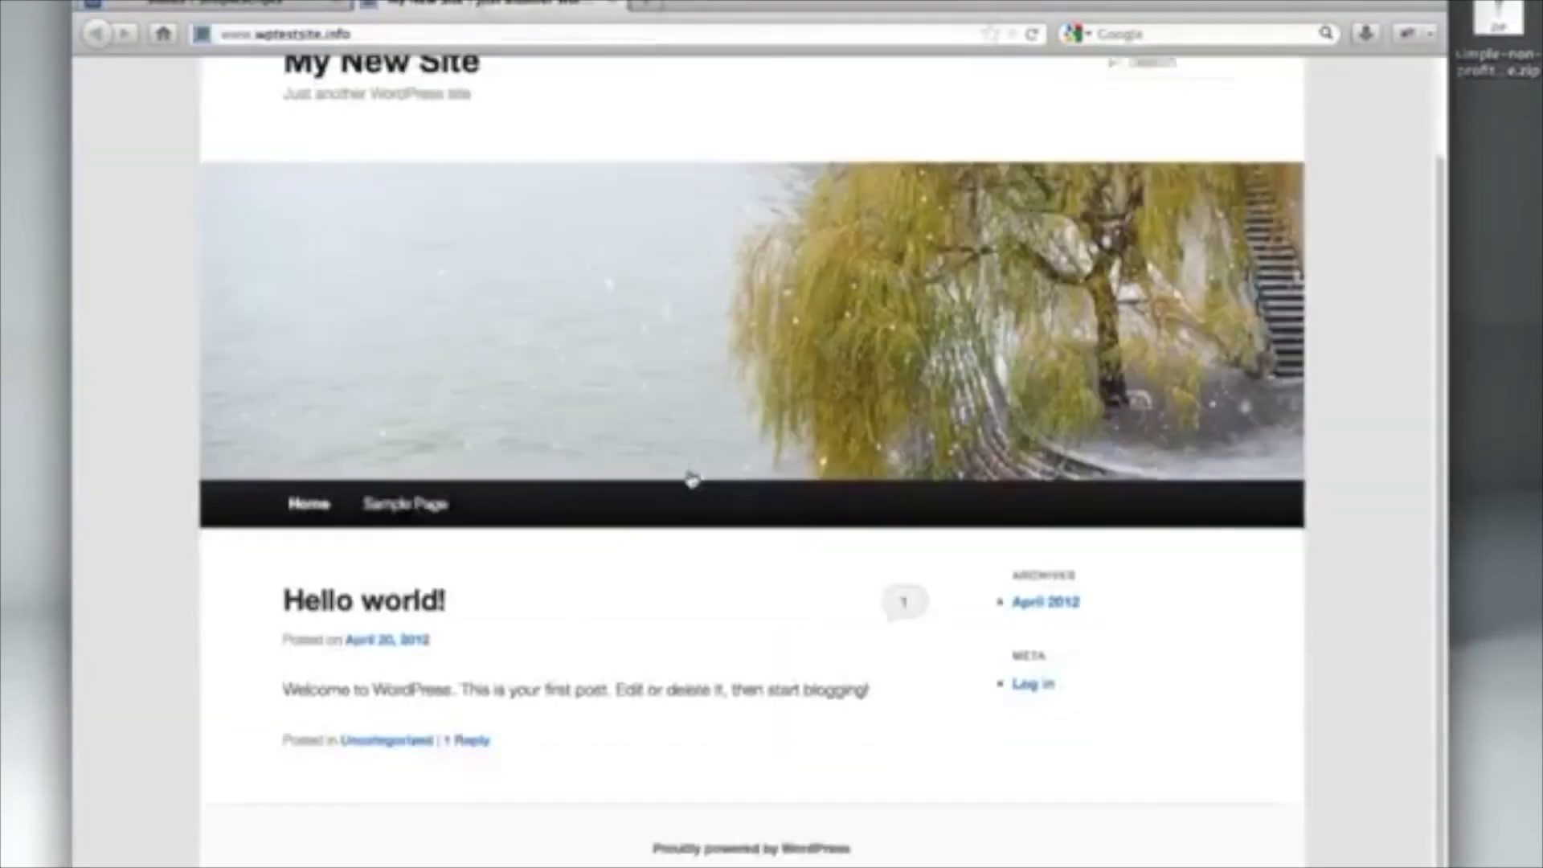
scroll(691, 479, up, 3)
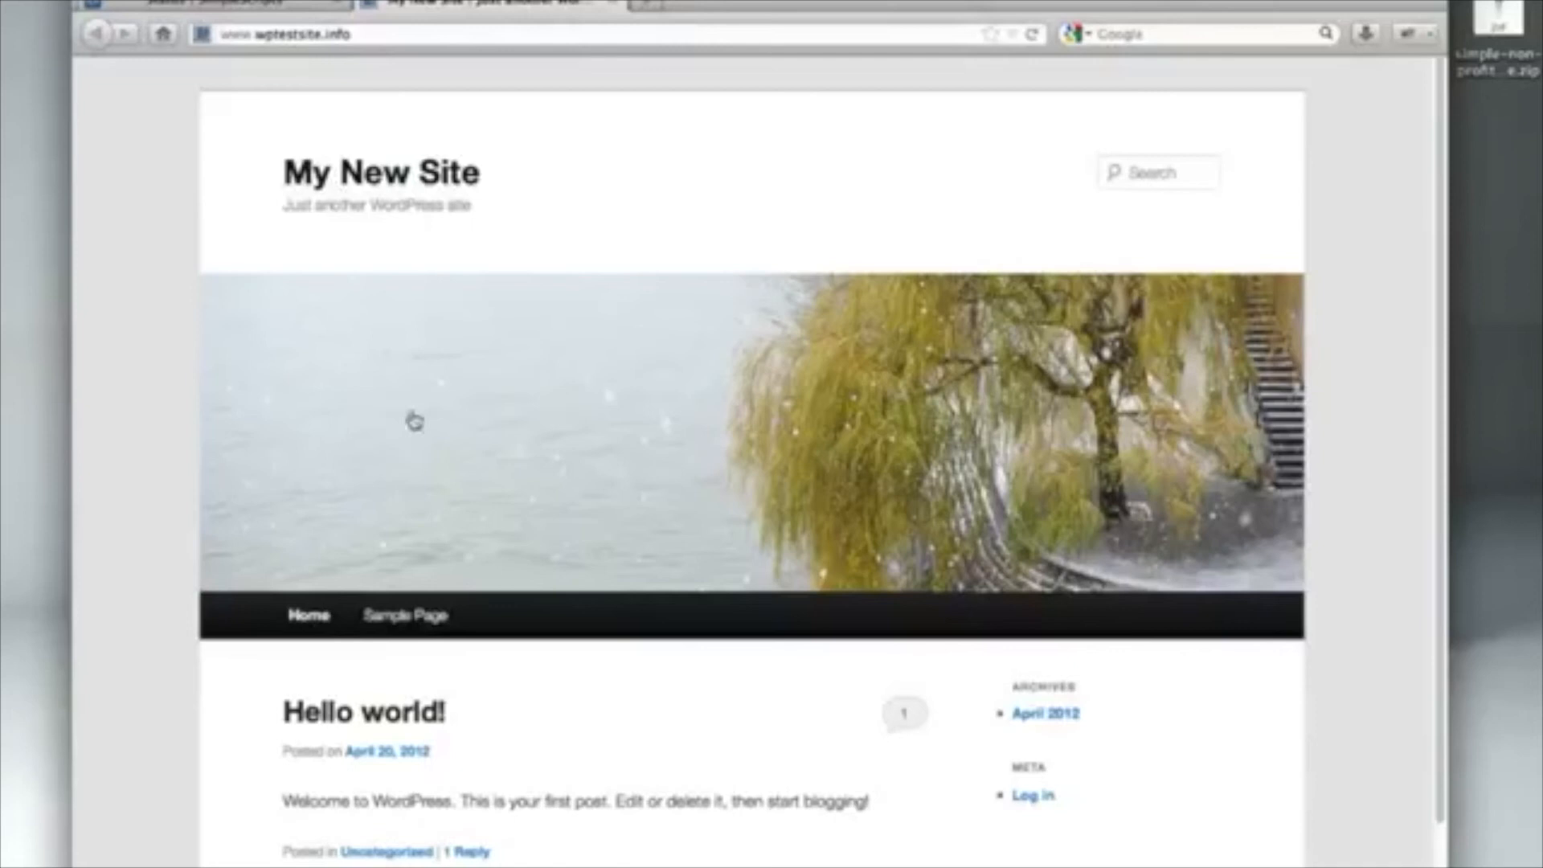
click(227, 5)
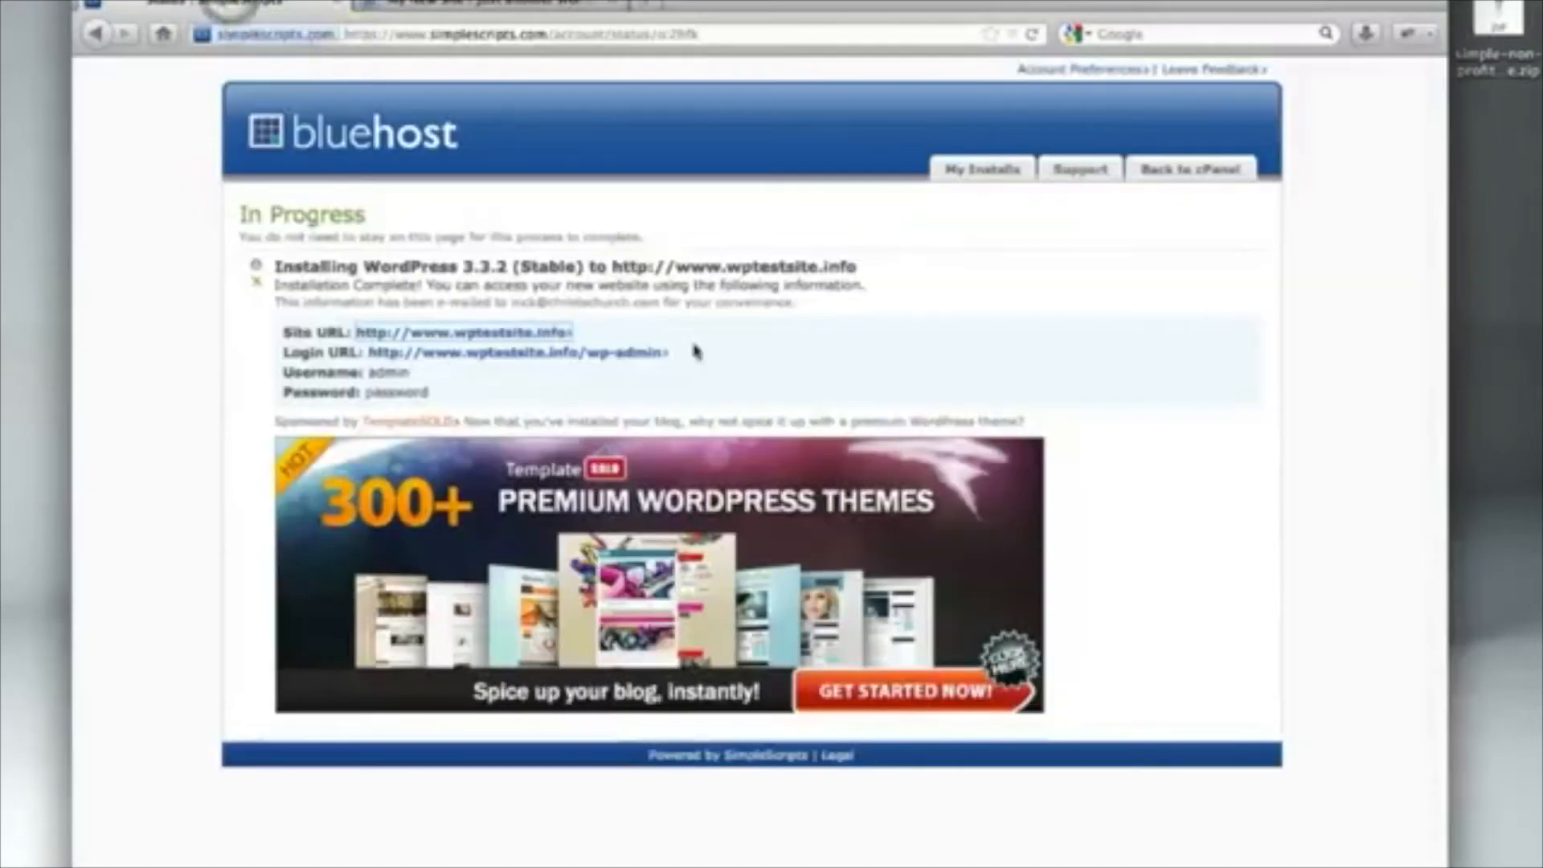
click(629, 359)
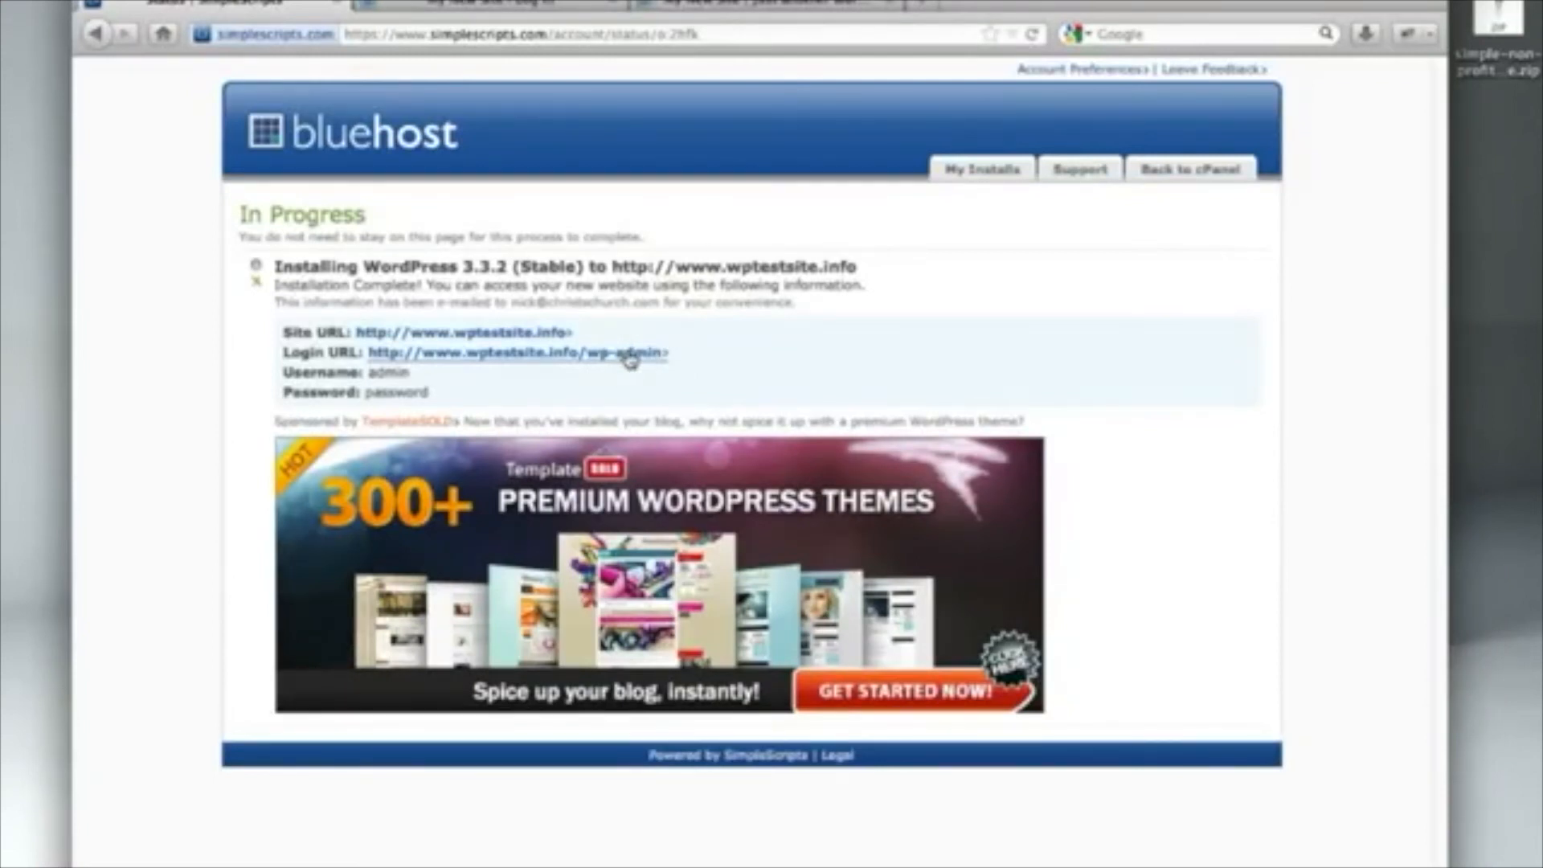
From the admin Dashboard, go to Appearance > Themes to manage installed themes
click(536, 8)
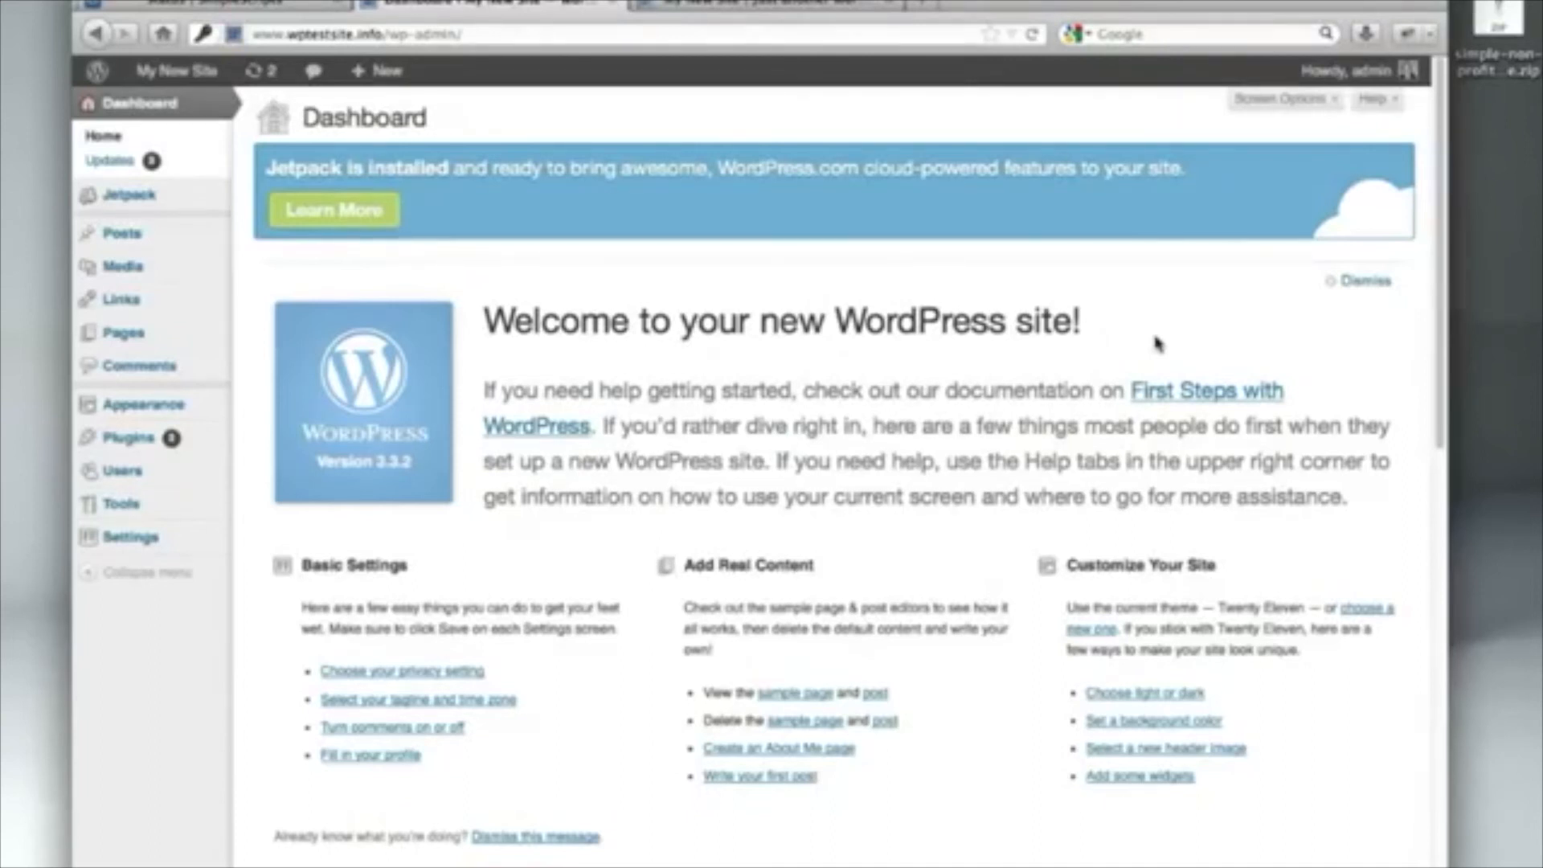
mouse_move(199, 417)
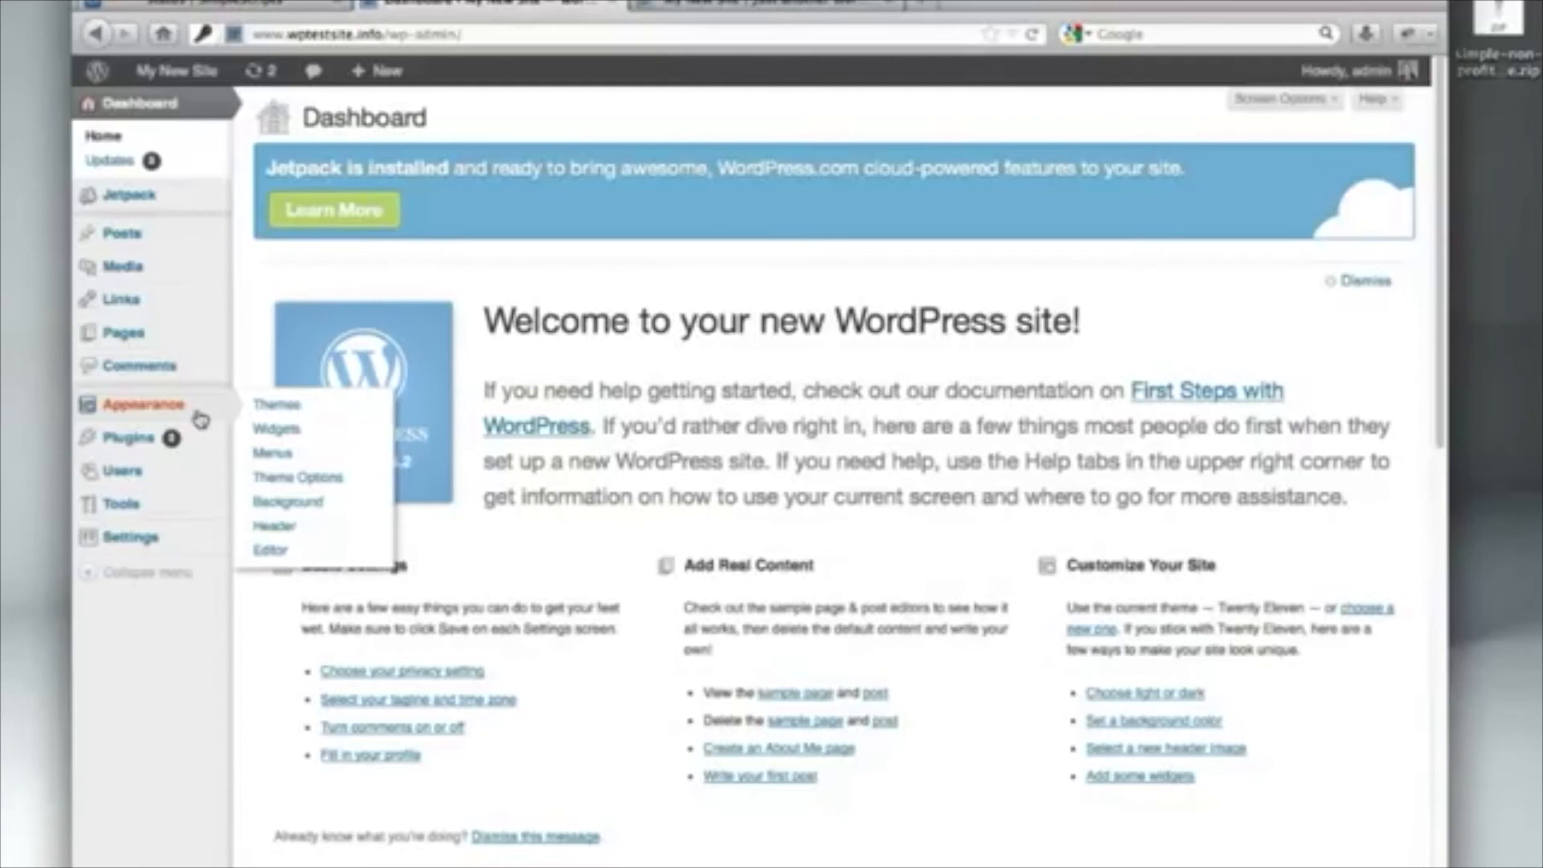
click(281, 407)
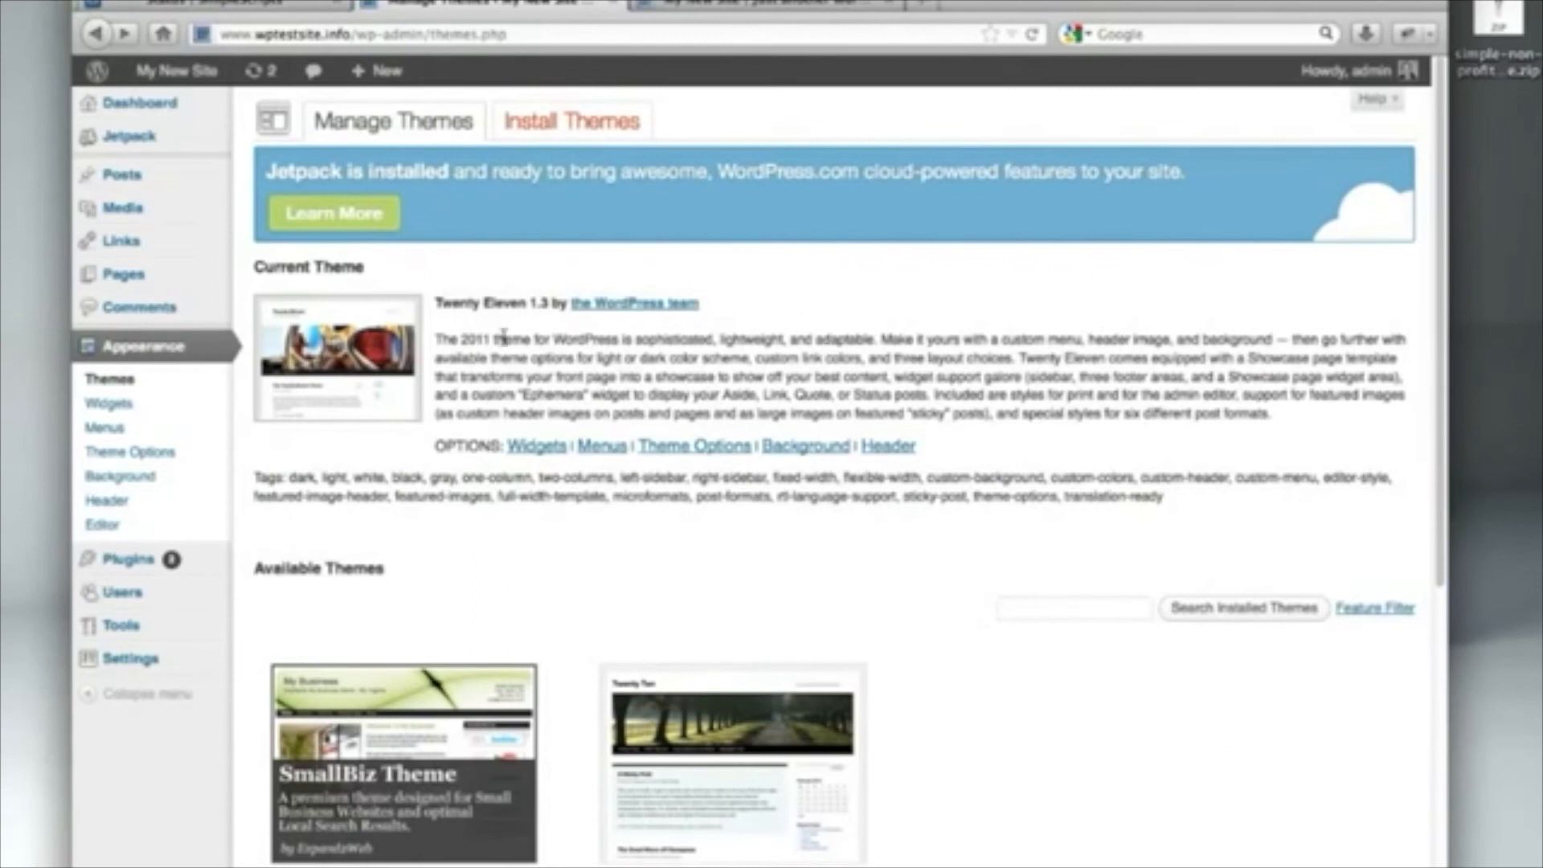
Upload simple-non-profit-theme.zip from the Desktop and install it
click(581, 140)
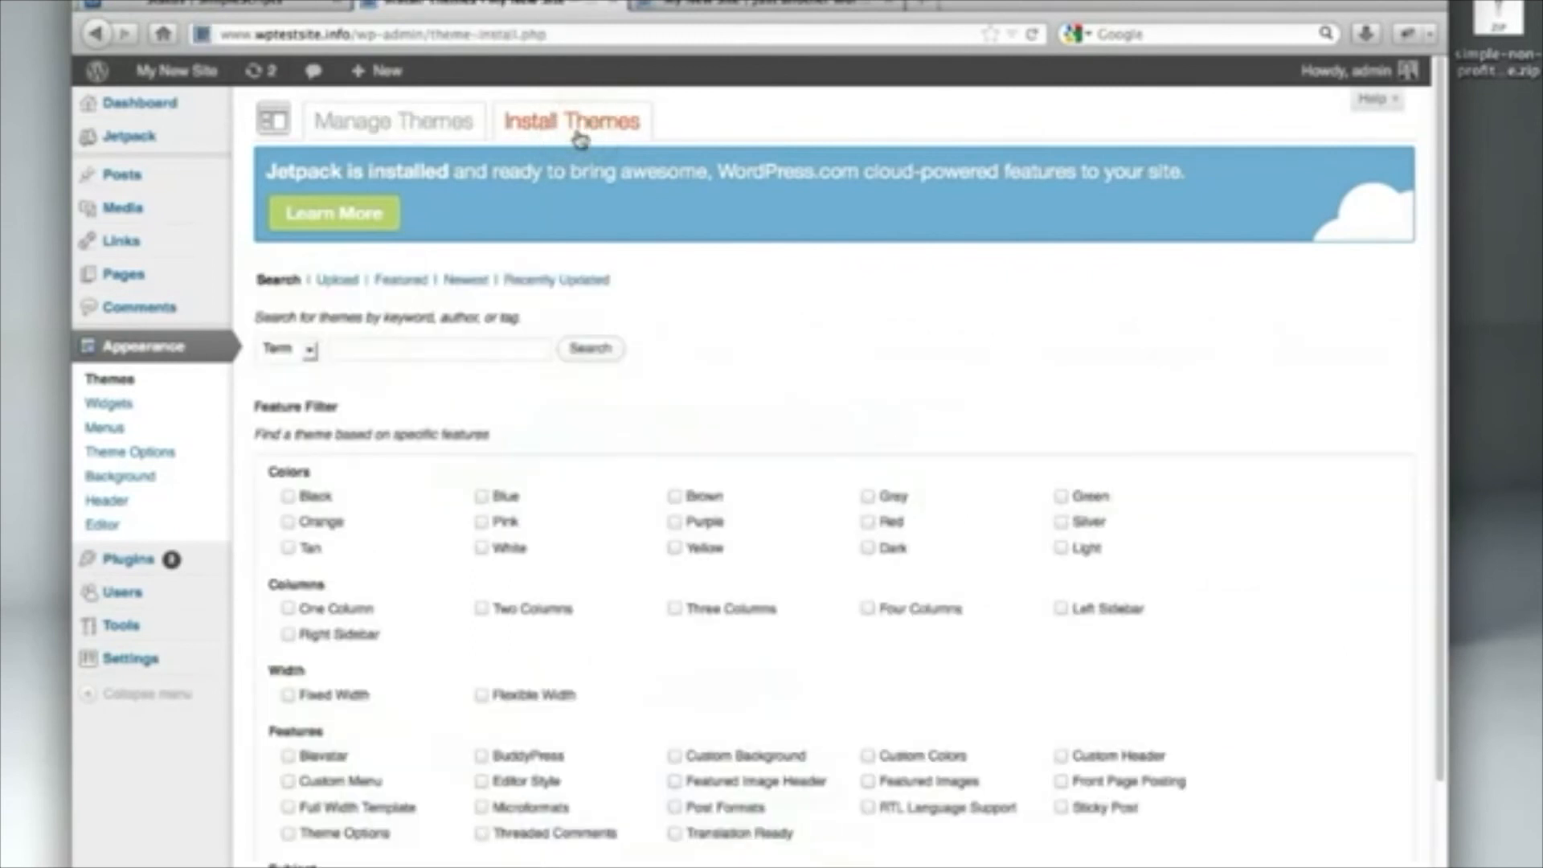
click(335, 281)
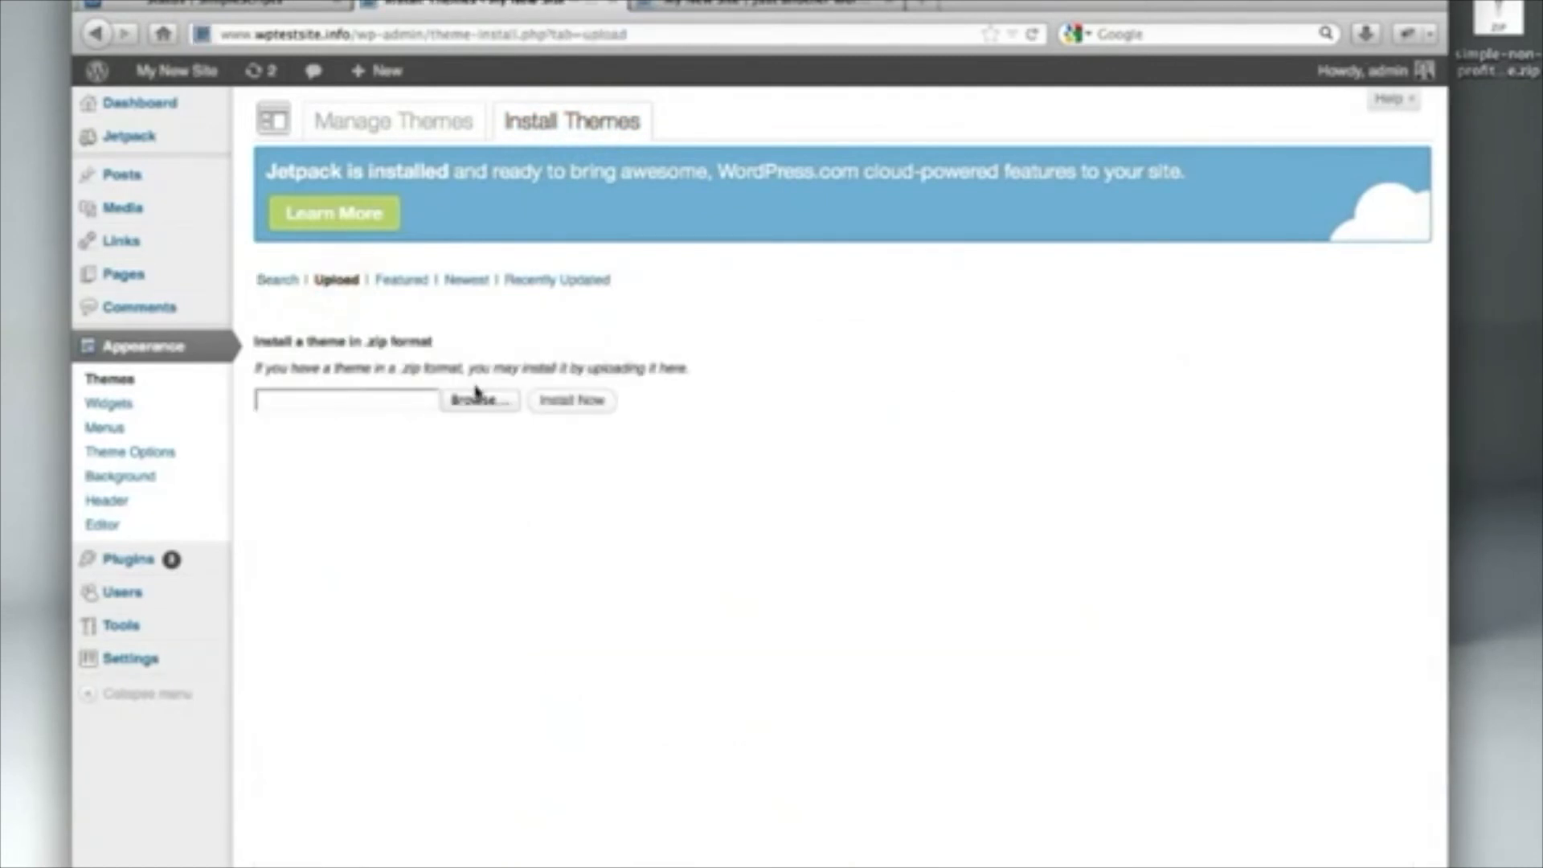
click(480, 400)
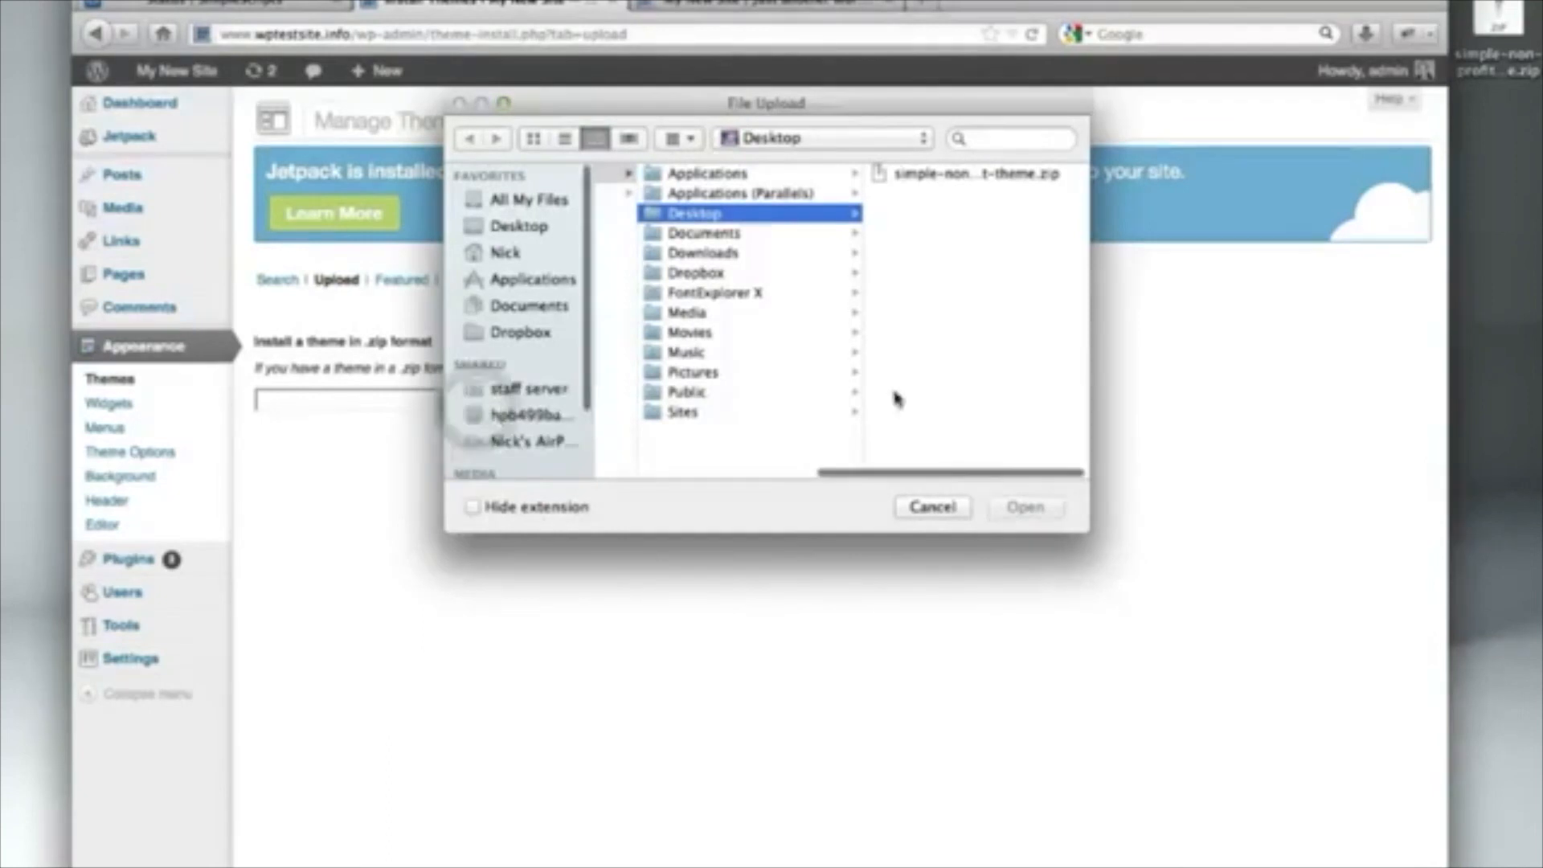
click(987, 172)
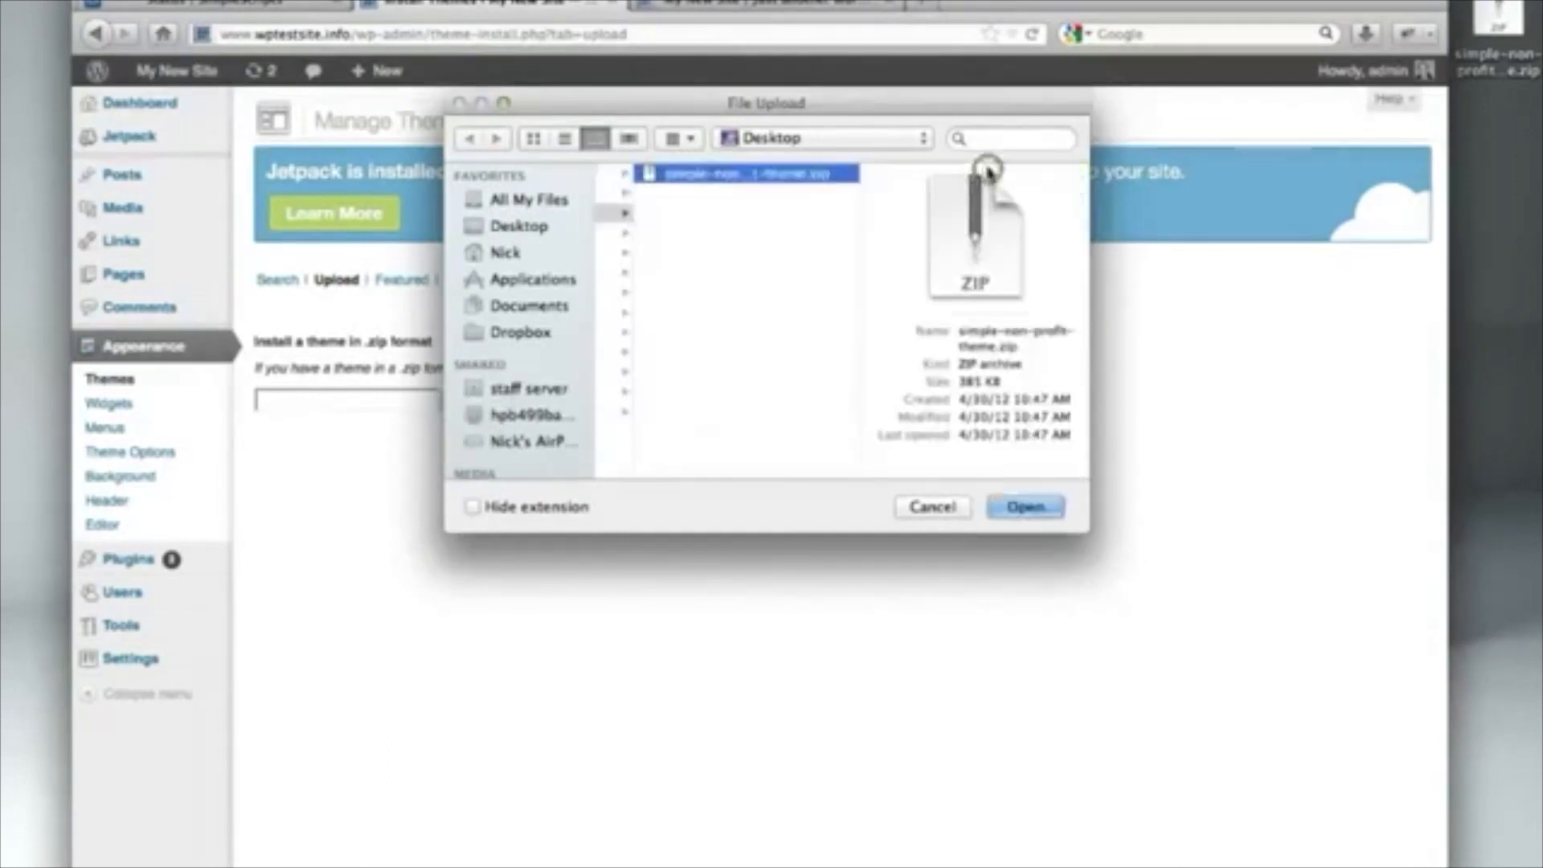
click(1029, 506)
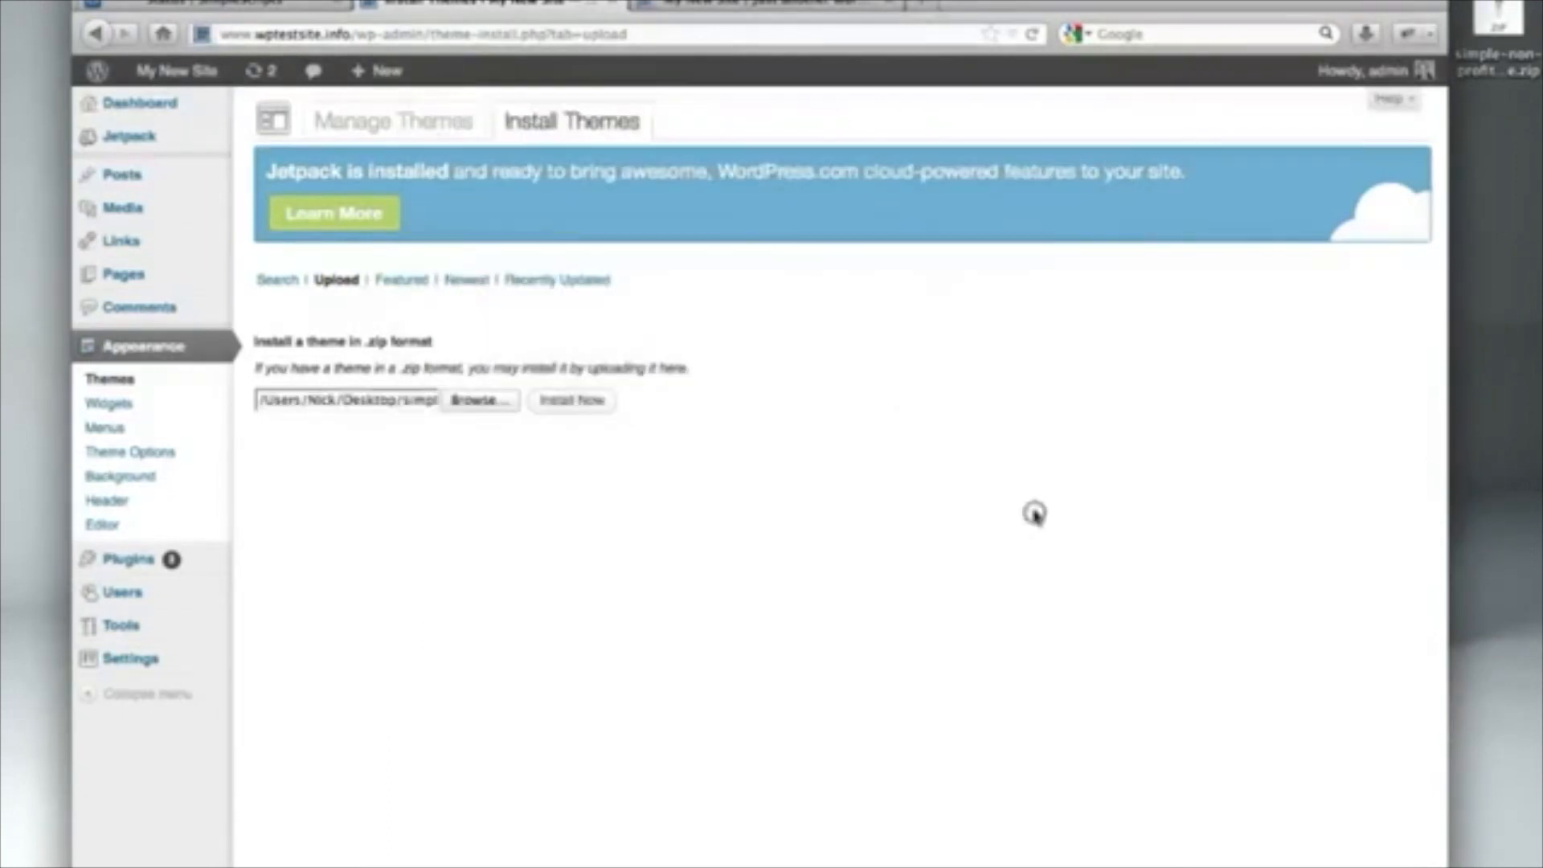
click(565, 408)
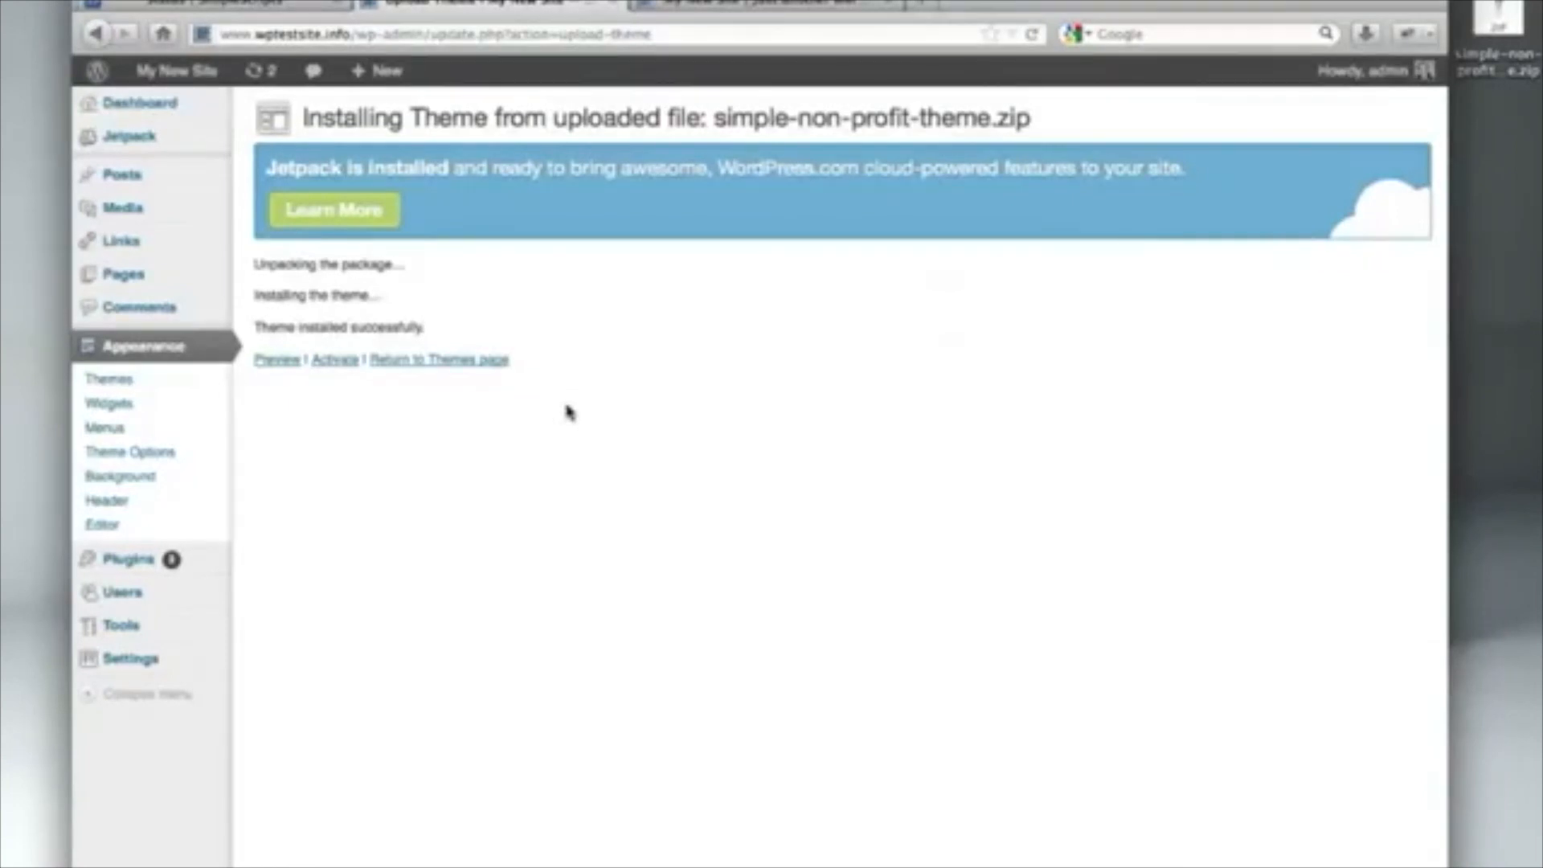
Activate the Simple Non-Profit Theme 1 and reload the My New Site homepage to show it
click(332, 370)
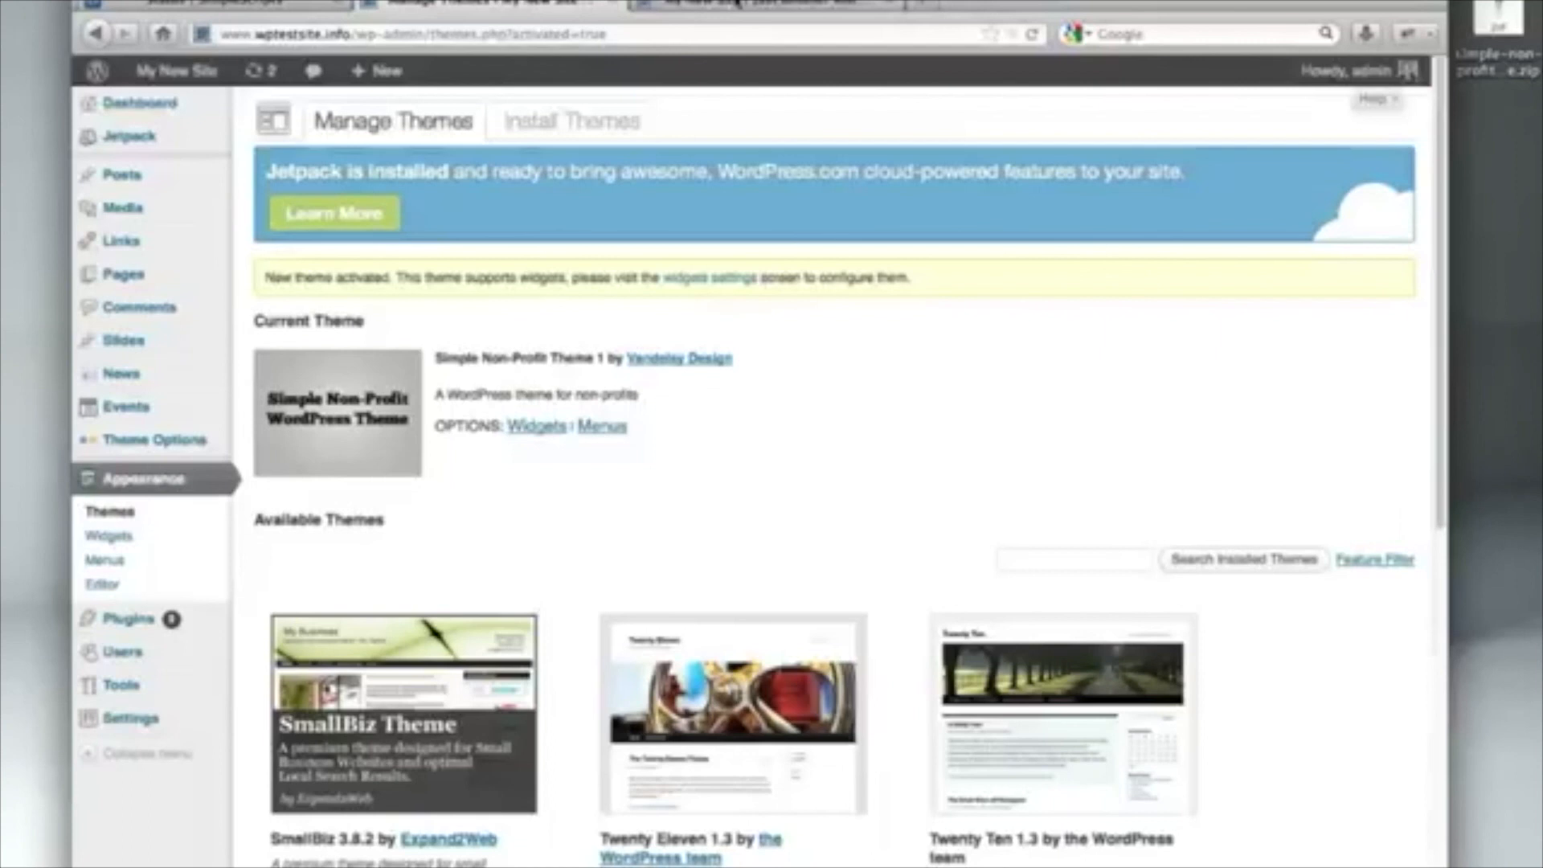
click(737, 4)
click(1035, 34)
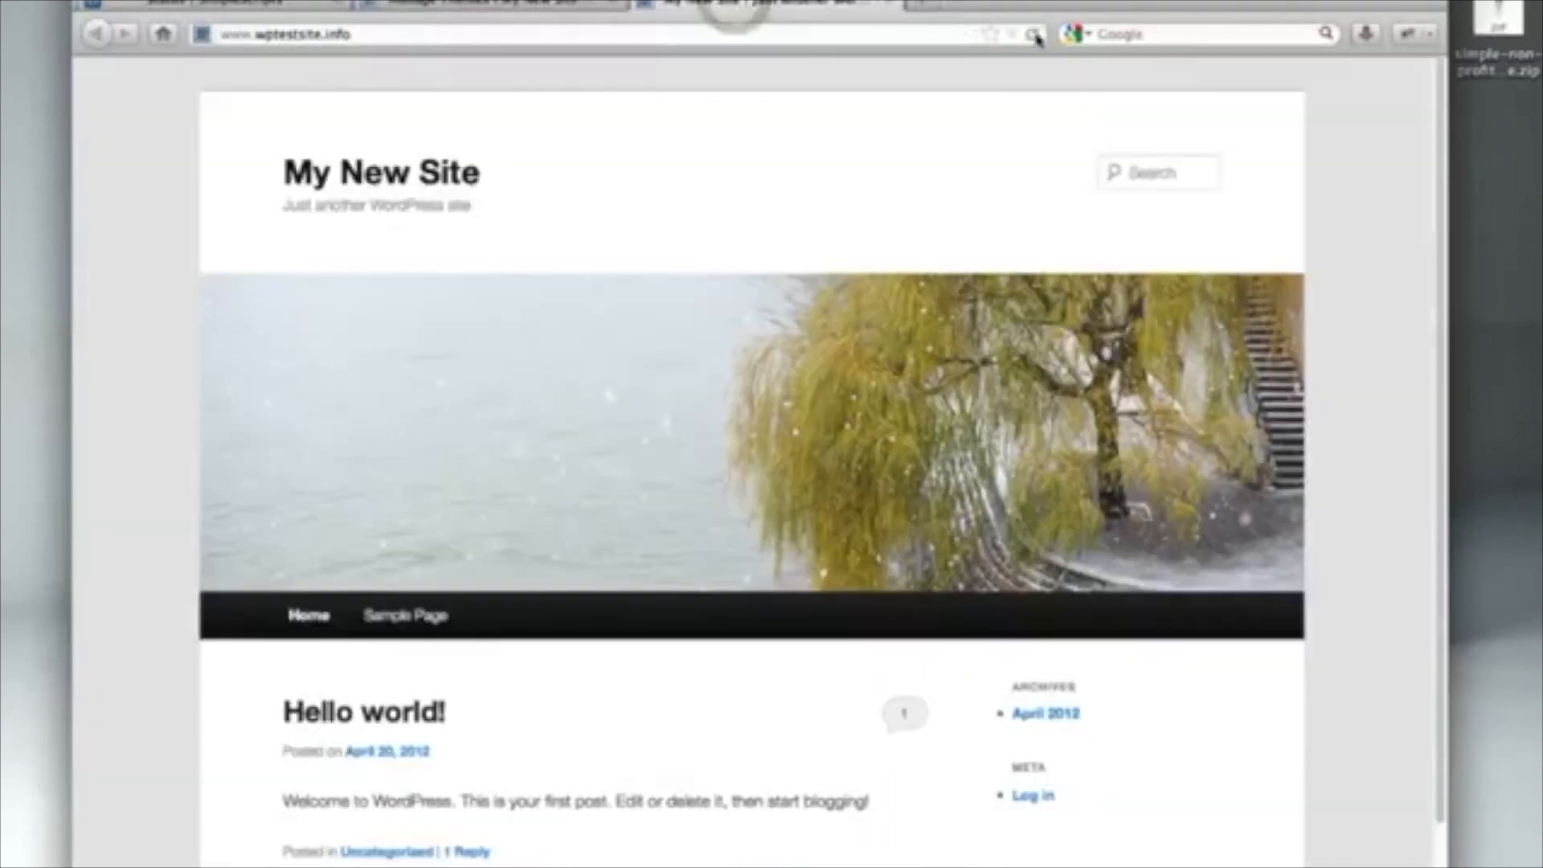